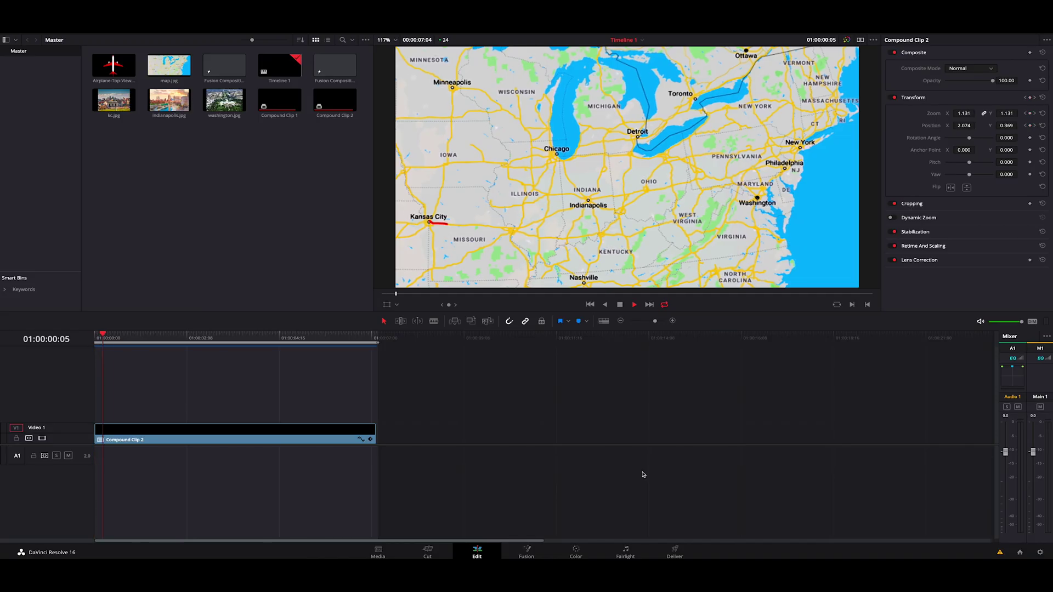
Step: Play back the finished red route animation from Kansas City through Indianapolis to Washington
{"action": "key", "text": "space"}
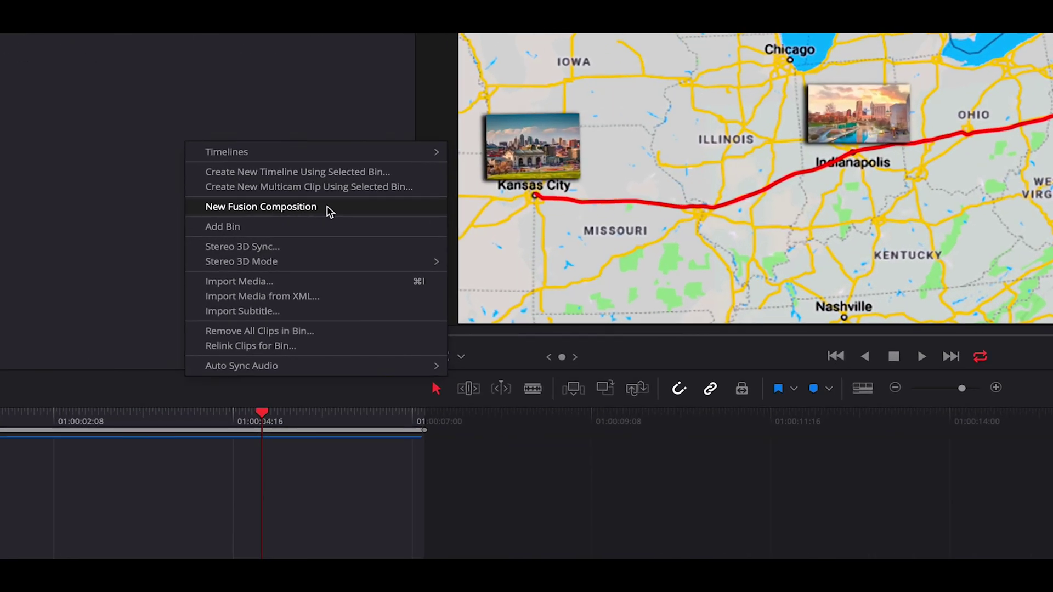
Step: Create an 8-second Fusion composition clip named 'map effect' and select it in the bin
{"action": "left_click", "coordinate": [329, 211]}
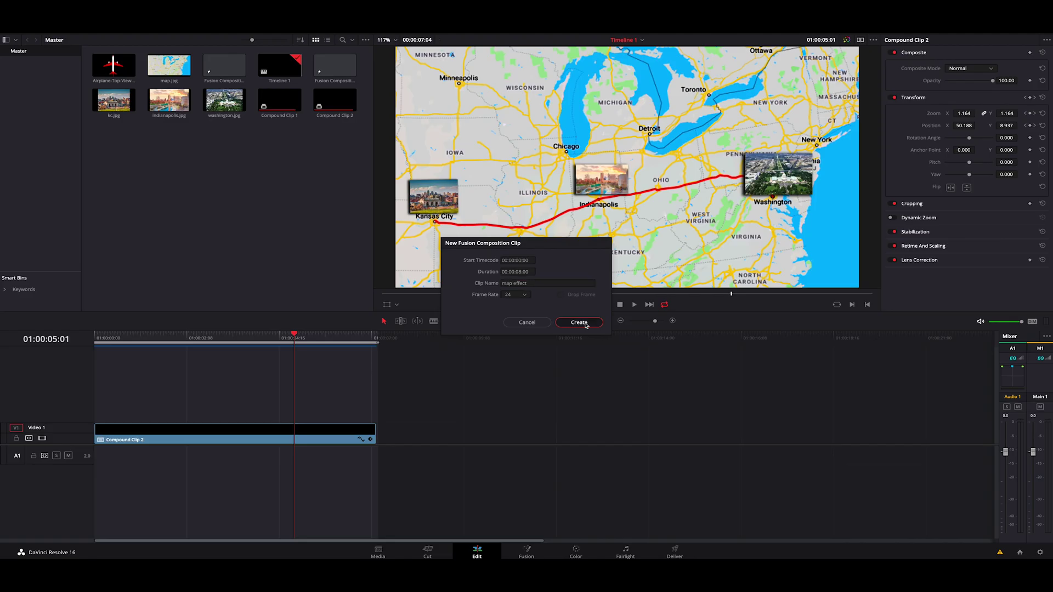
{"action": "left_click", "coordinate": [584, 324]}
{"action": "left_click", "coordinate": [125, 142]}
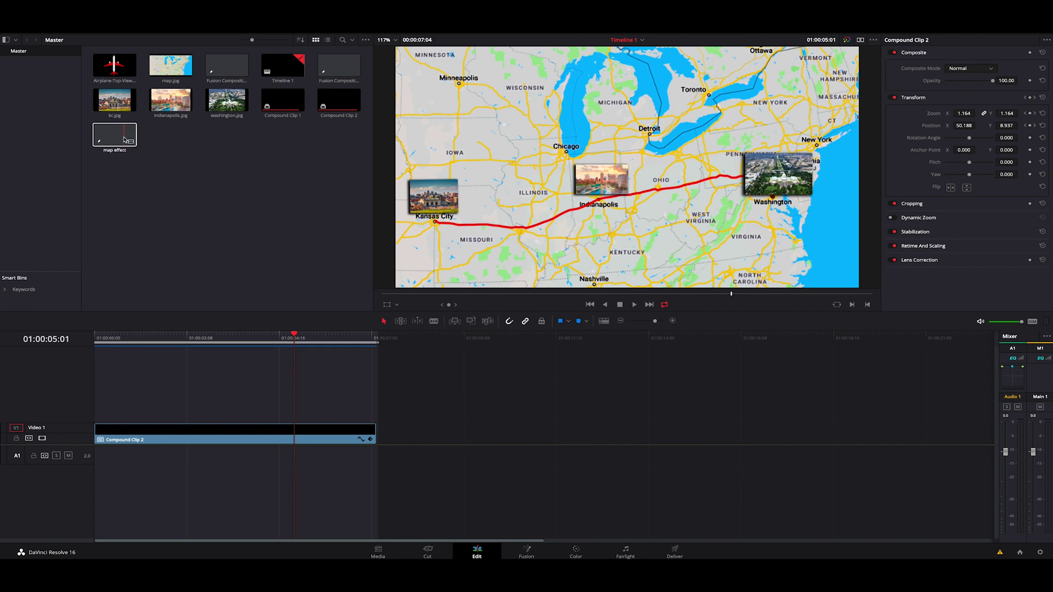
{"action": "left_click", "coordinate": [125, 141]}
Step: Open the map effect composition in Fusion and add map.jpg as a MediaIn node
{"action": "double_click", "coordinate": [126, 141]}
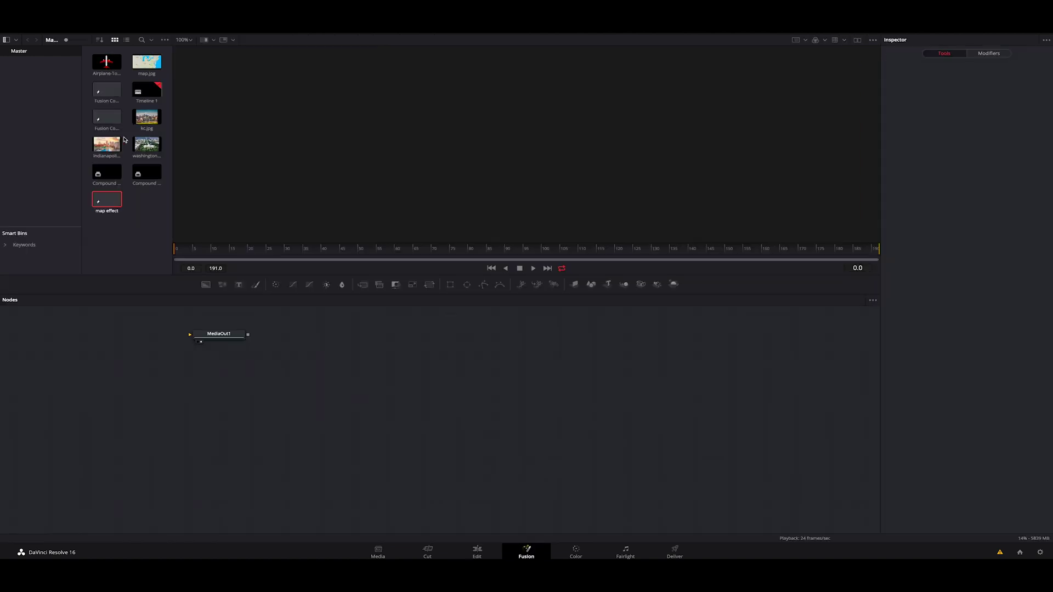
{"action": "left_click_drag", "start_coordinate": [227, 333], "coordinate": [592, 381]}
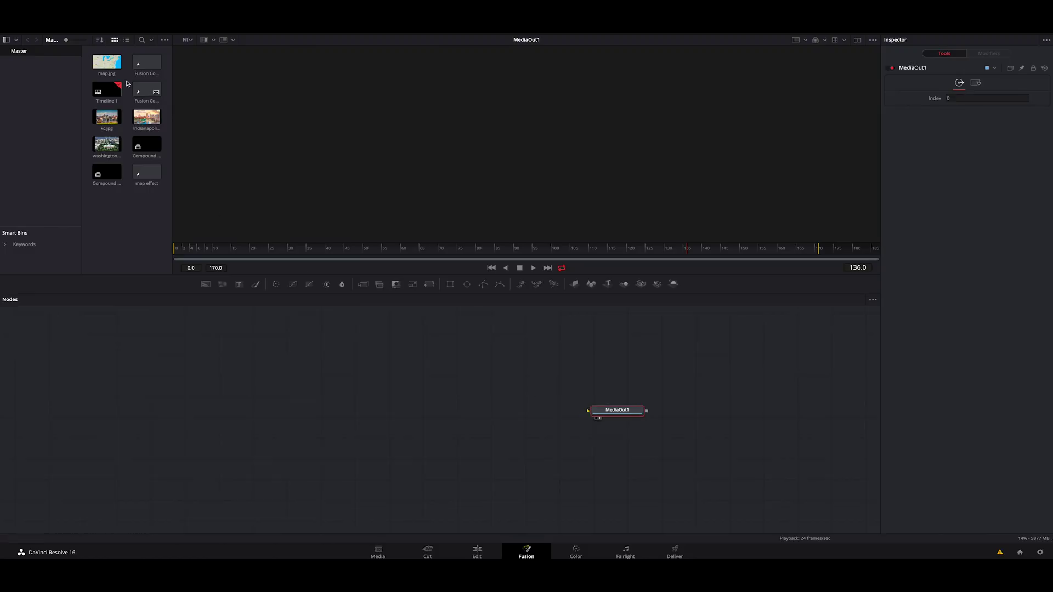
{"action": "left_click_drag", "start_coordinate": [107, 62], "coordinate": [232, 370]}
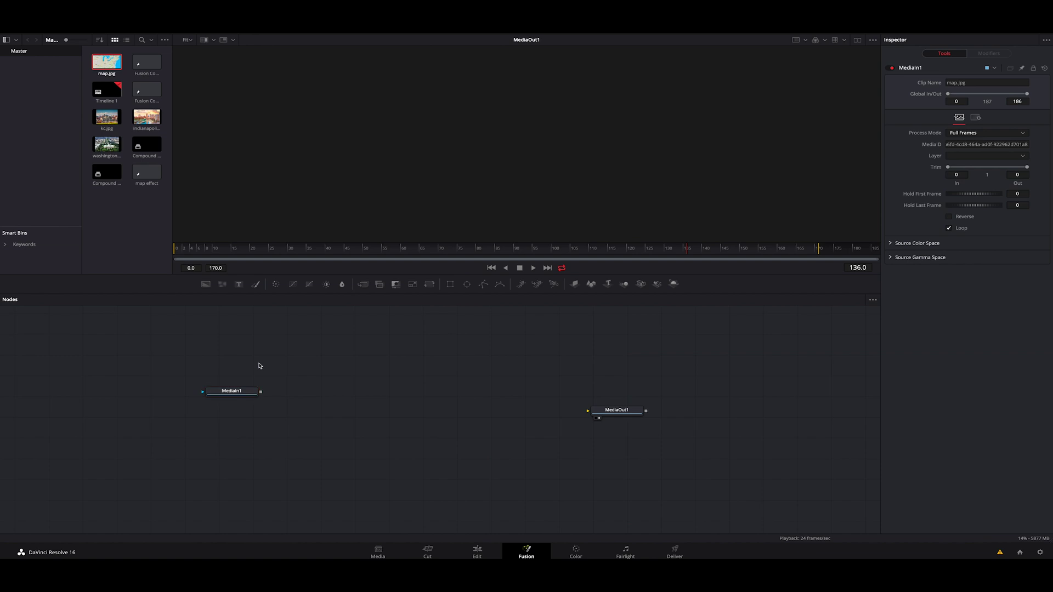
Step: Add a dark red Background node and combine it with the map through Merge1
{"action": "left_click", "coordinate": [207, 287]}
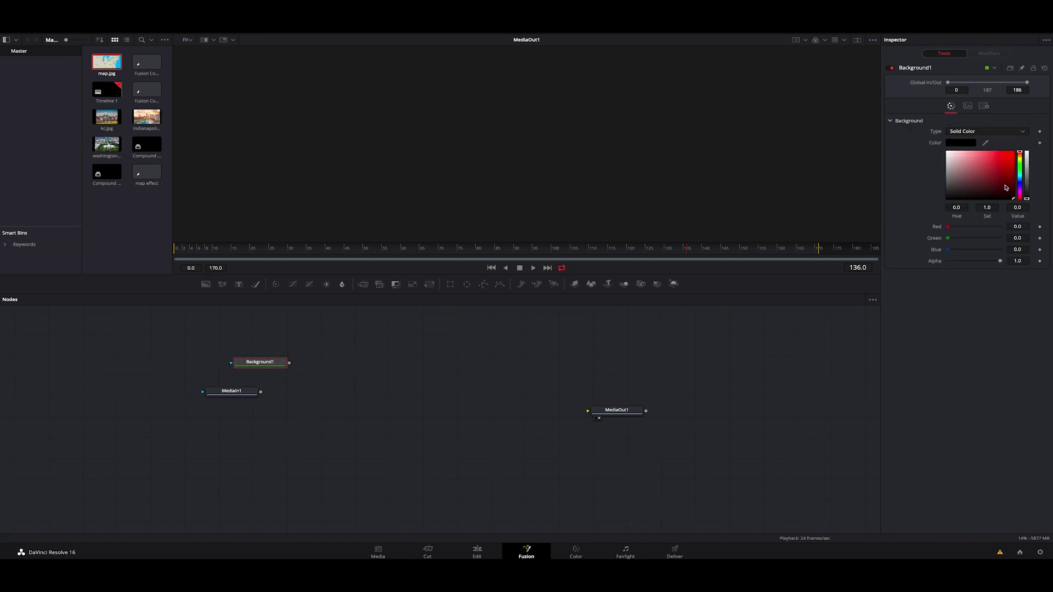
{"action": "left_click_drag", "start_coordinate": [1007, 189], "coordinate": [1028, 181]}
{"action": "left_click", "coordinate": [365, 289]}
{"action": "left_click_drag", "start_coordinate": [329, 366], "coordinate": [404, 360]}
{"action": "left_click_drag", "start_coordinate": [262, 394], "coordinate": [286, 406]}
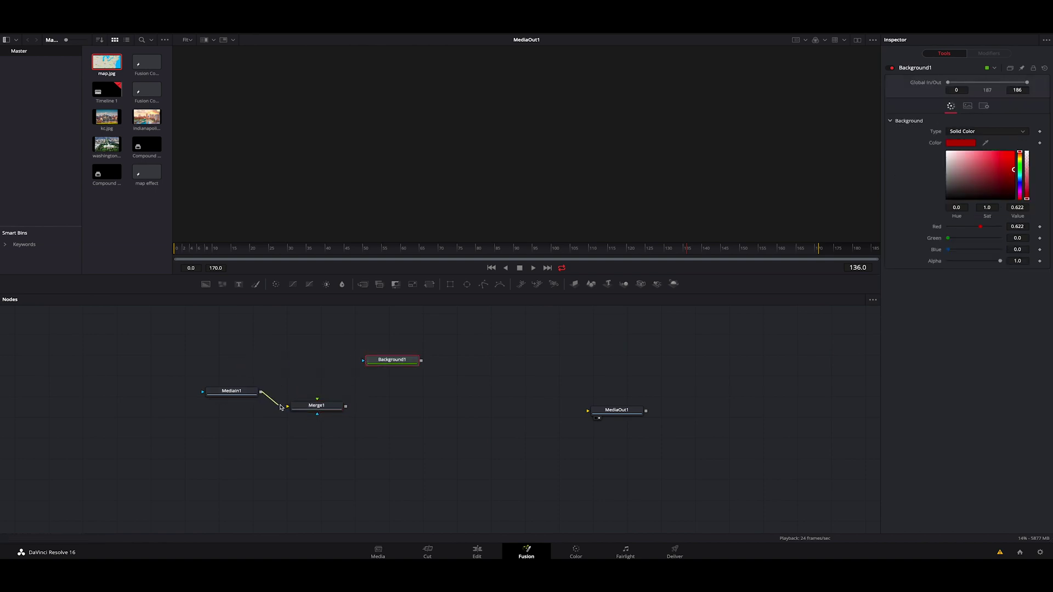
{"action": "left_click_drag", "start_coordinate": [374, 364], "coordinate": [317, 406]}
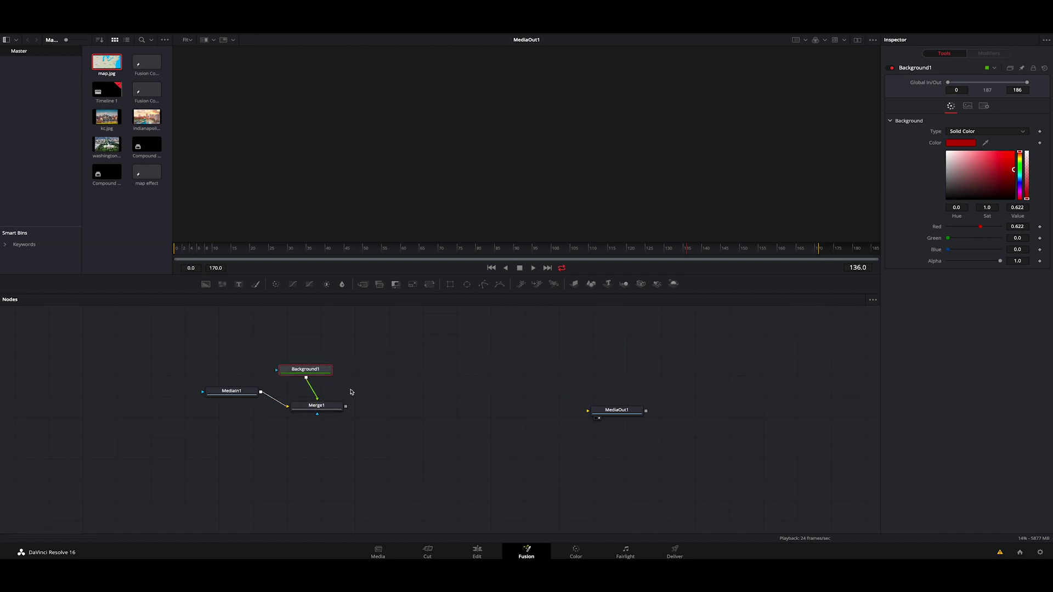
{"action": "left_click_drag", "start_coordinate": [319, 411], "coordinate": [324, 422]}
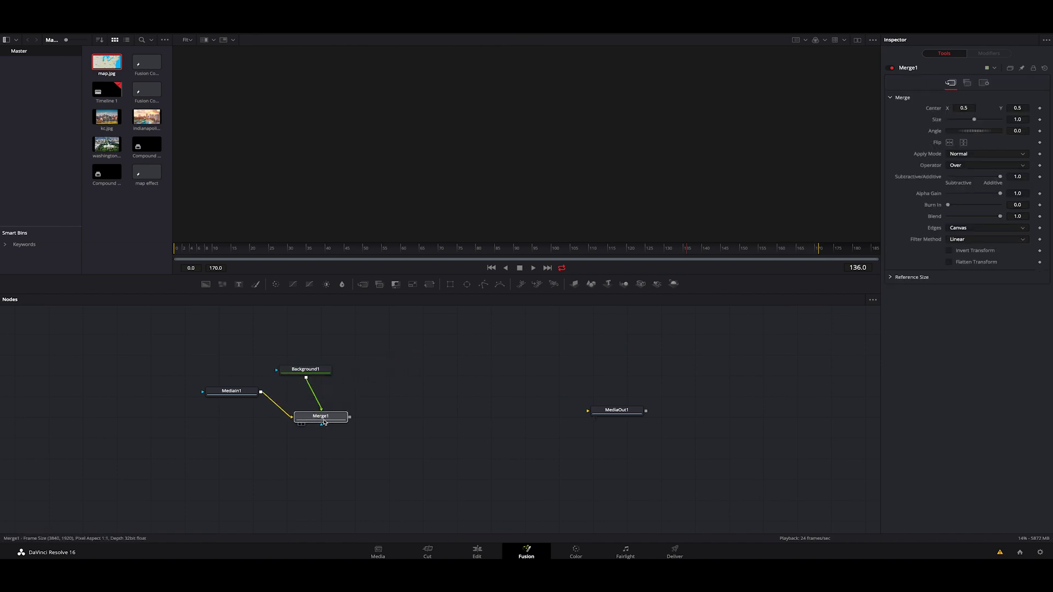
Step: View Merge1 and insert a Transform after the red background with Size 2.08
{"action": "key", "text": "ctrl+z"}
{"action": "key", "text": "1"}
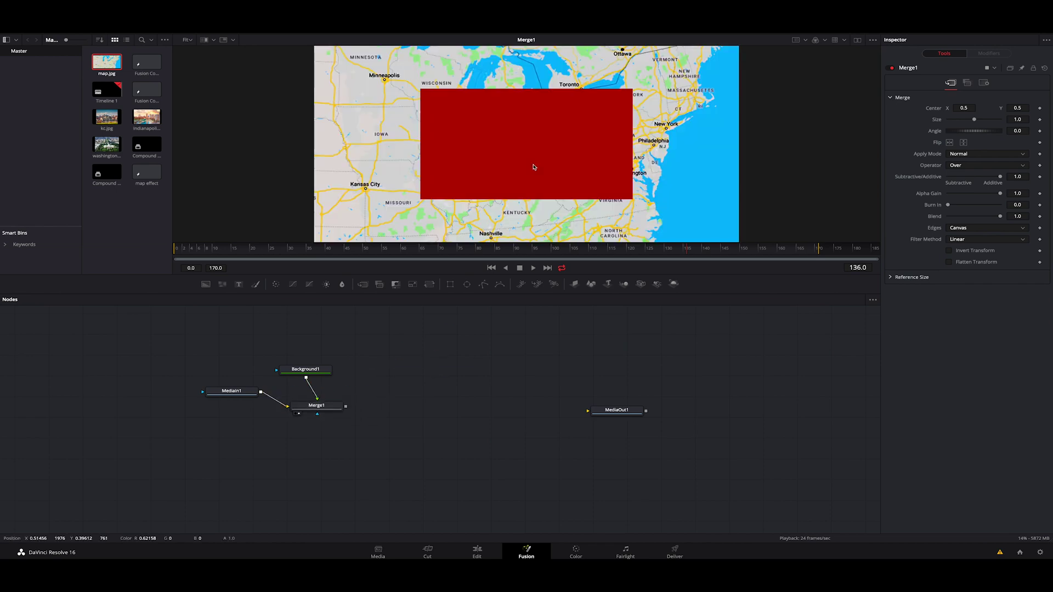
{"action": "left_click", "coordinate": [315, 371]}
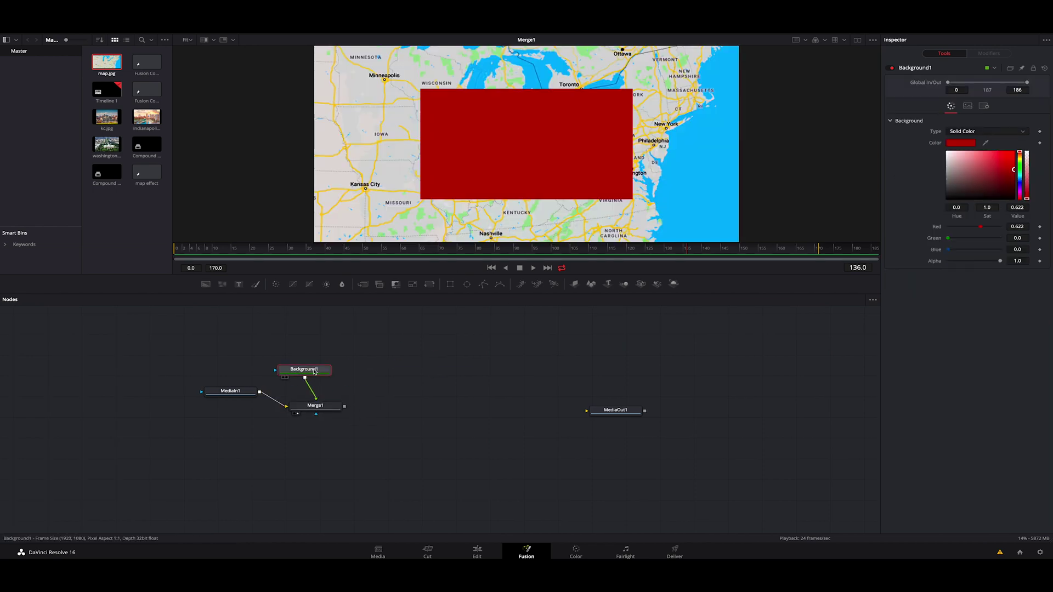
{"action": "left_click_drag", "start_coordinate": [314, 372], "coordinate": [311, 348]}
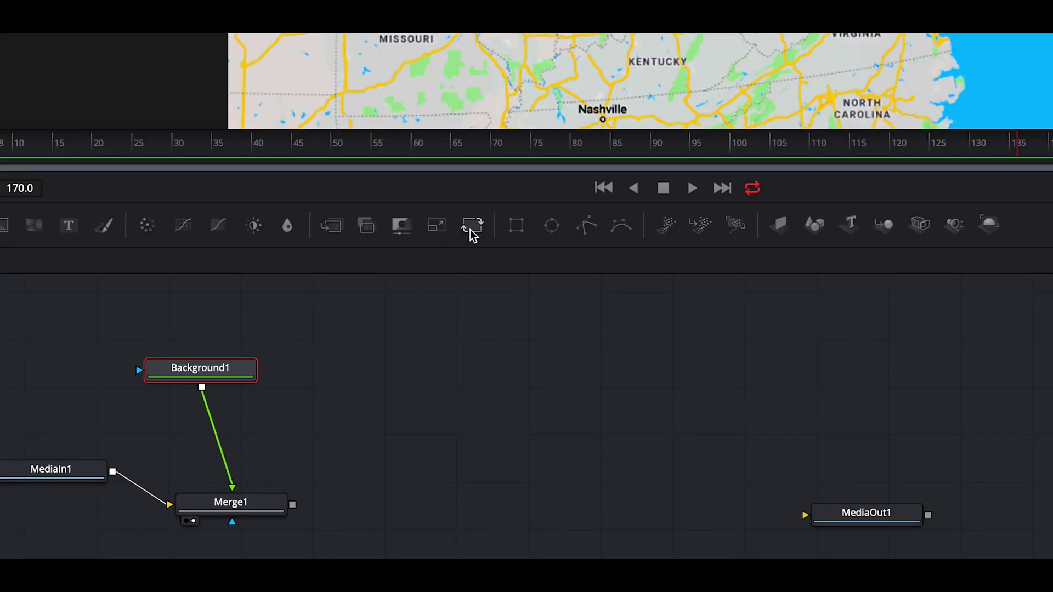
{"action": "left_click", "coordinate": [471, 228]}
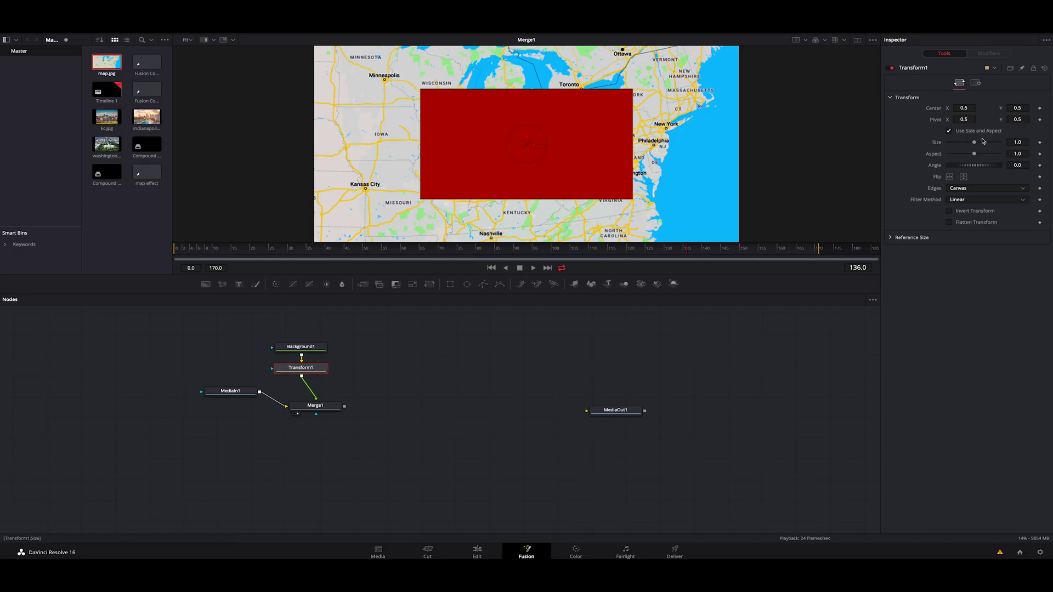
{"action": "left_click_drag", "start_coordinate": [975, 143], "coordinate": [983, 143]}
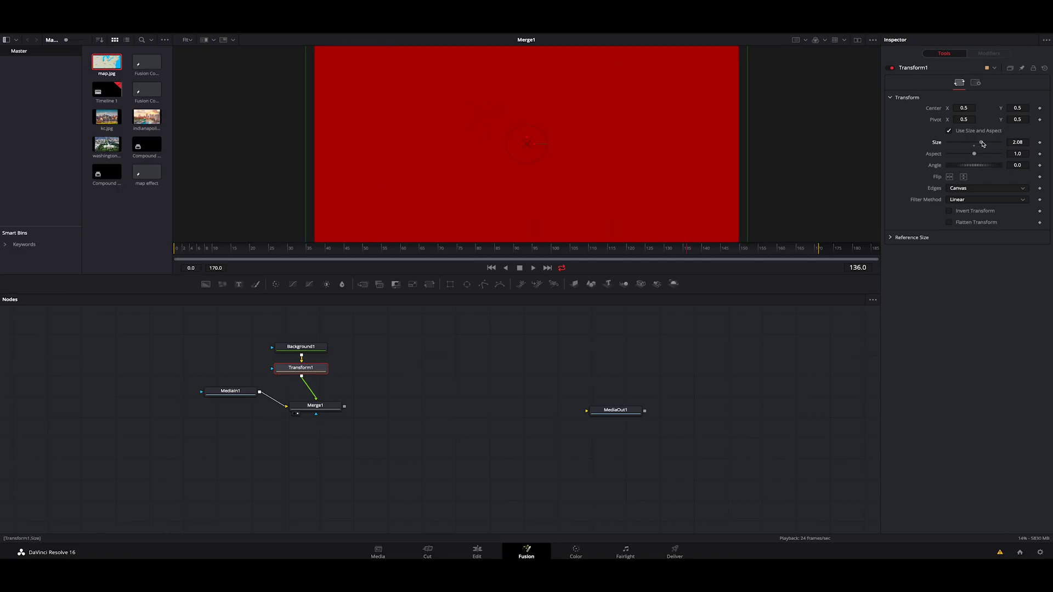
{"action": "left_click", "coordinate": [387, 372]}
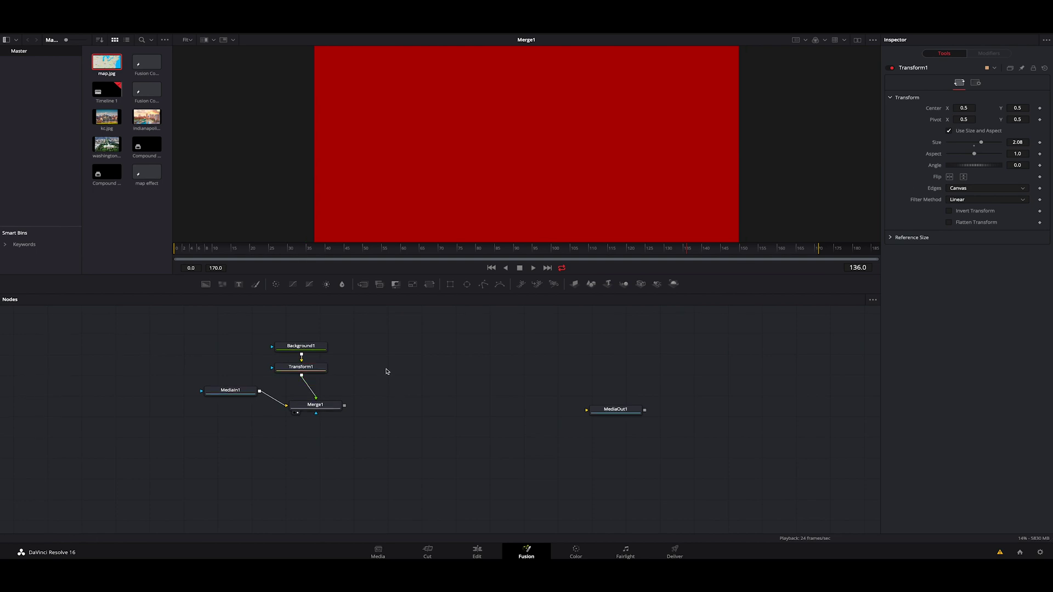
Step: Add a Mask Paint node and connect it to Merge1's mask input so the map shows
{"action": "key", "text": "shift+space"}
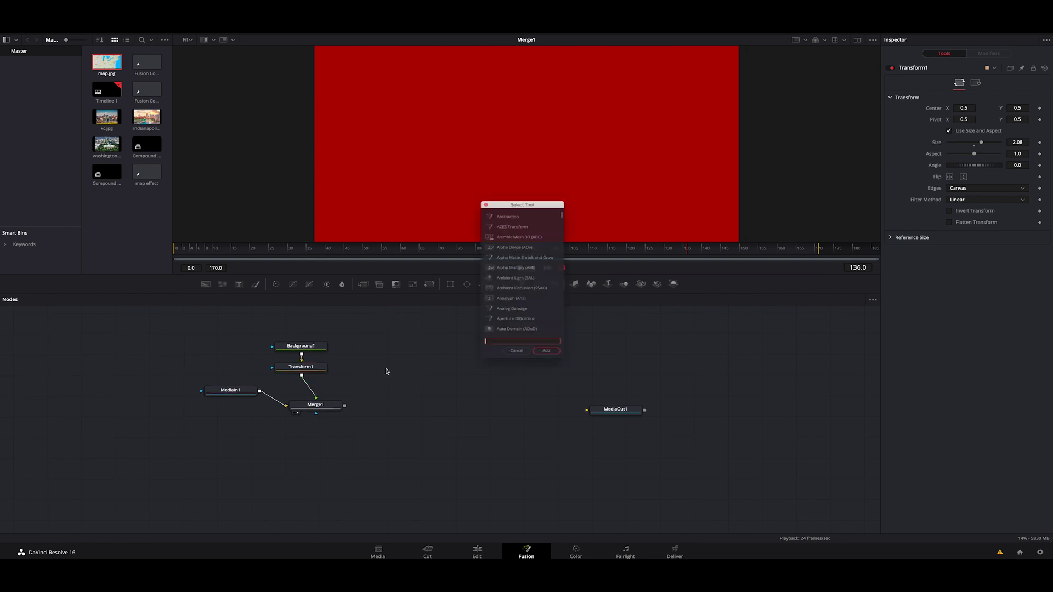
{"action": "type", "text": "mask"}
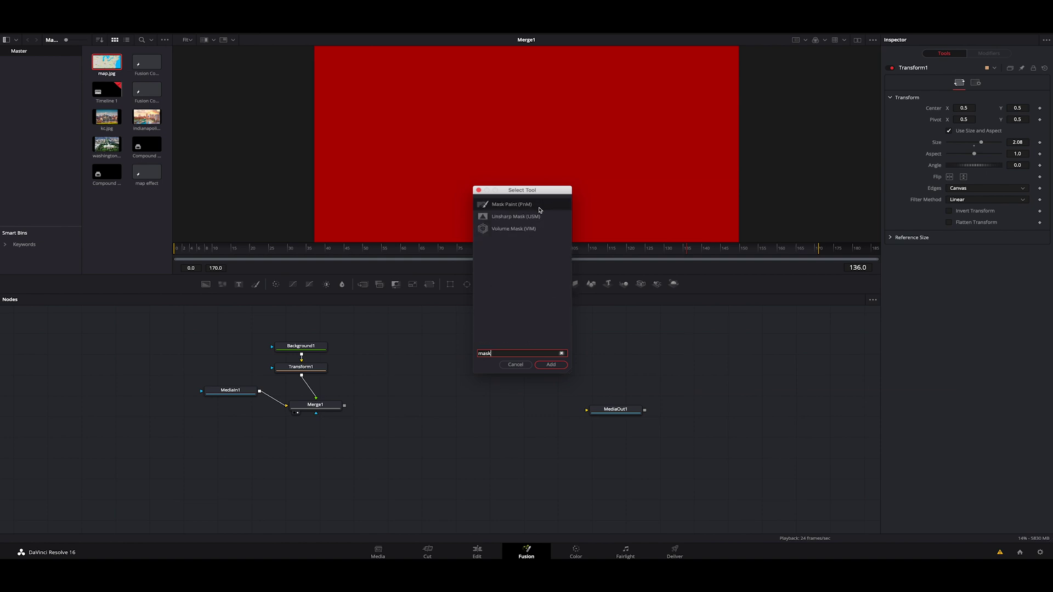
{"action": "left_click", "coordinate": [540, 209]}
{"action": "left_click", "coordinate": [550, 365]}
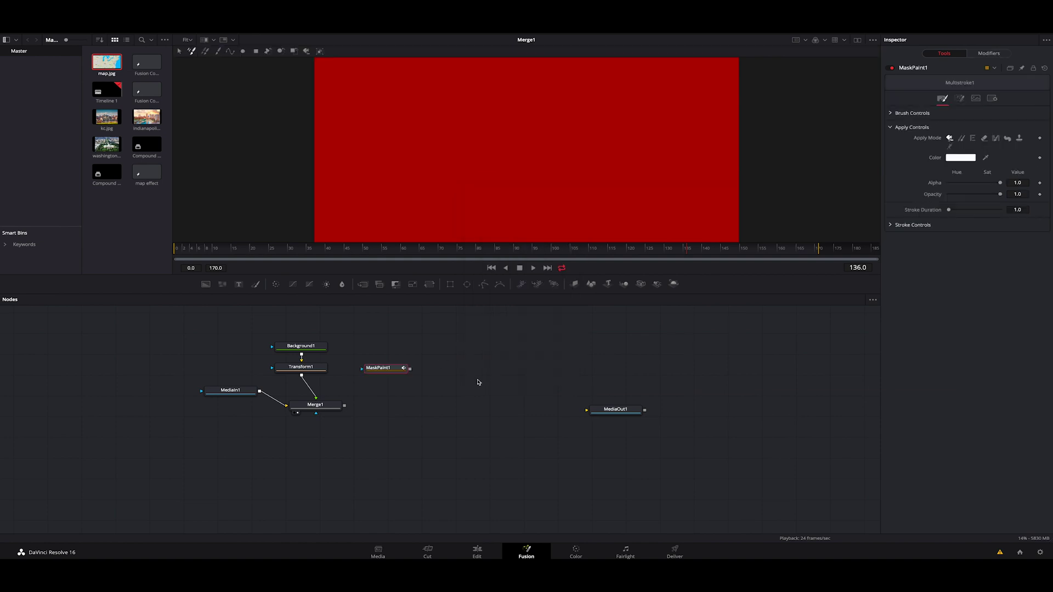
{"action": "left_click_drag", "start_coordinate": [411, 369], "coordinate": [322, 412]}
{"action": "left_click_drag", "start_coordinate": [378, 368], "coordinate": [364, 355]}
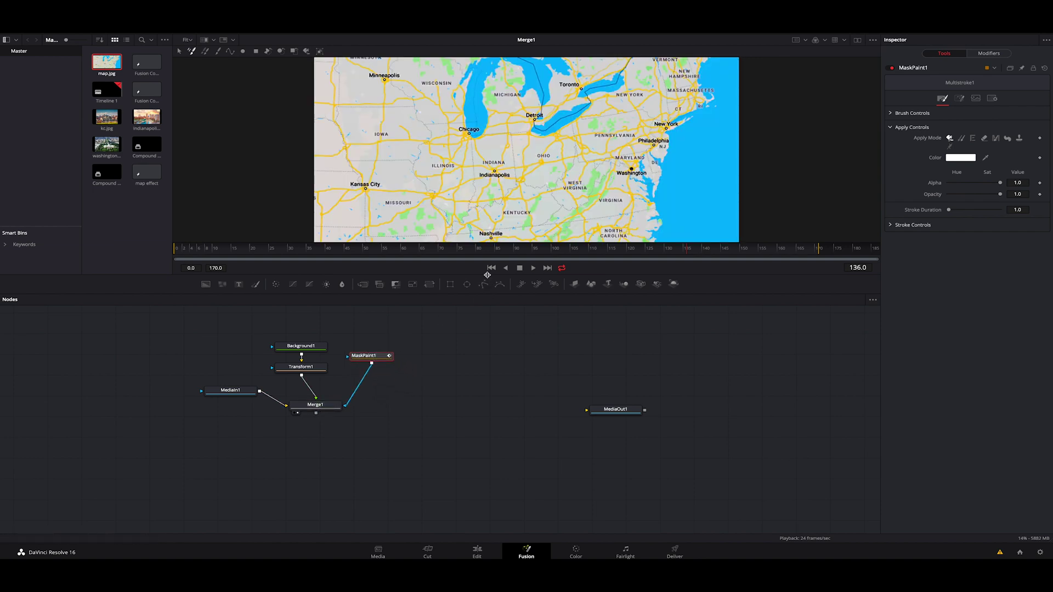
{"action": "left_click_drag", "start_coordinate": [487, 275], "coordinate": [487, 350]}
{"action": "left_click", "coordinate": [230, 51]}
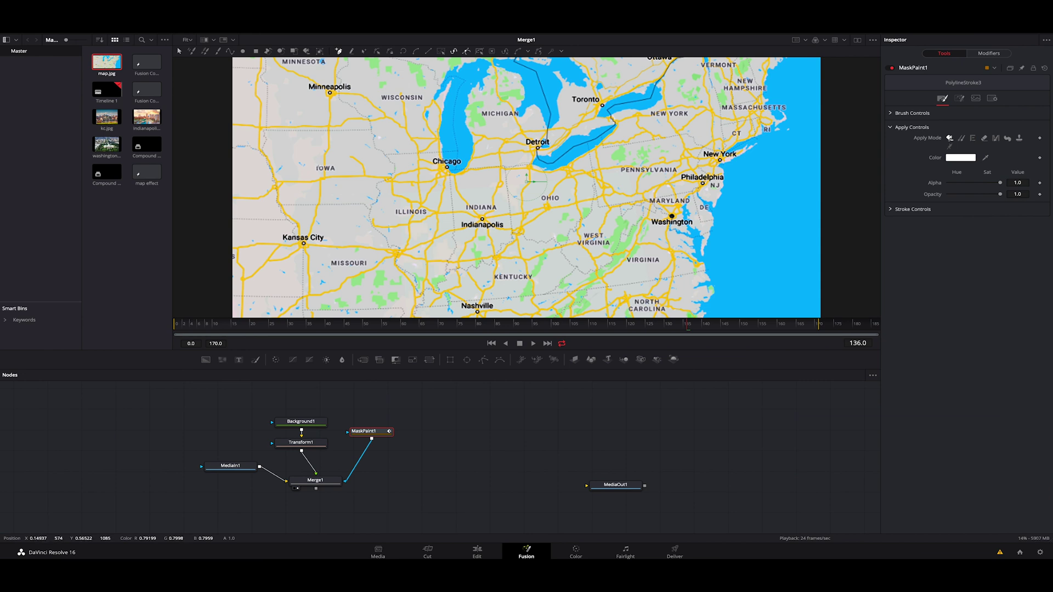
Step: Paint a polyline route from Kansas City via Indianapolis to Washington, thinning the brush to 0.0039
{"action": "left_click", "coordinate": [304, 244]}
{"action": "left_click", "coordinate": [316, 247]}
{"action": "mouse_move", "coordinate": [361, 247]}
{"action": "left_mouse_down"}
{"action": "mouse_move", "coordinate": [387, 252]}
{"action": "mouse_move", "coordinate": [487, 216]}
{"action": "mouse_move", "coordinate": [643, 194]}
{"action": "left_mouse_up"}
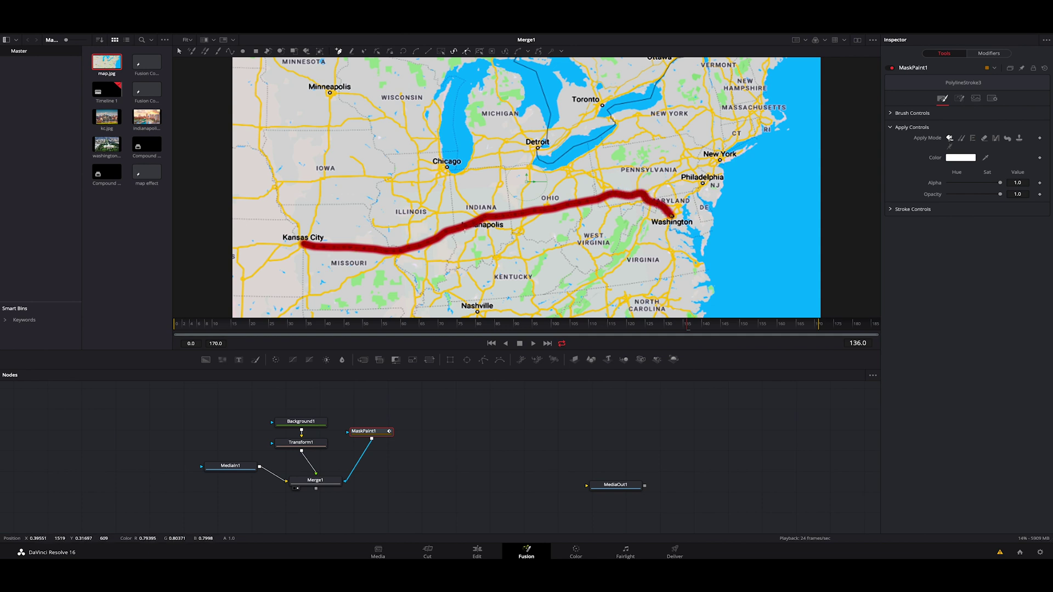
{"action": "left_click", "coordinate": [891, 113]}
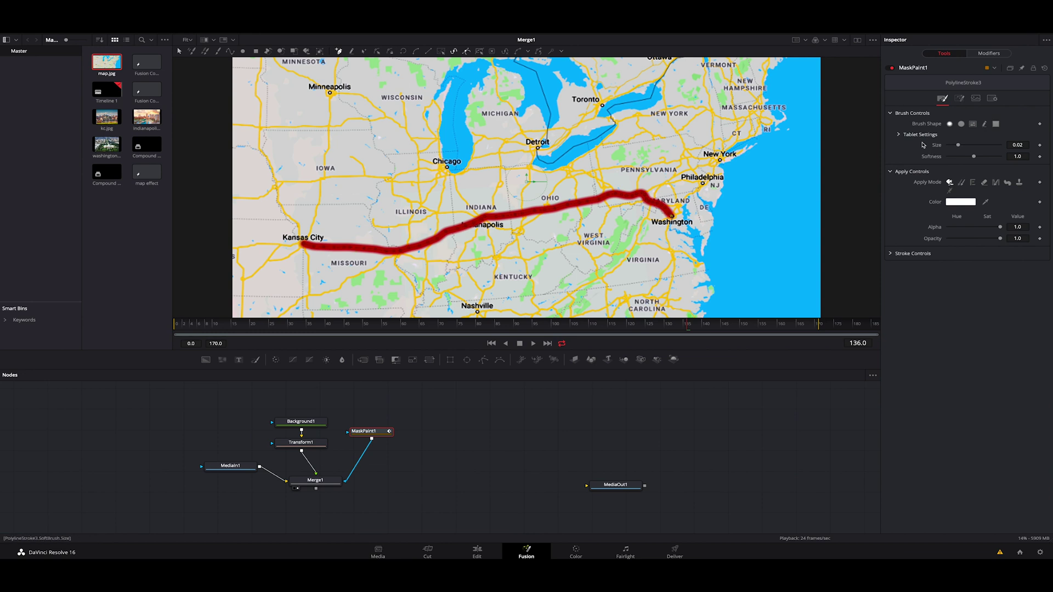
{"action": "left_click_drag", "start_coordinate": [959, 148], "coordinate": [951, 147]}
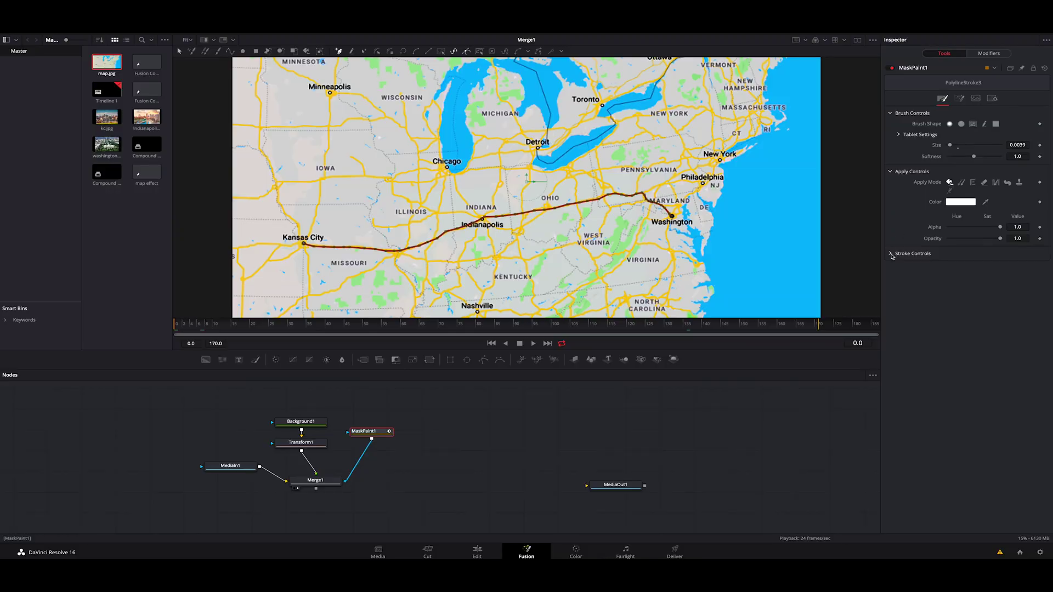
Step: Lower the stroke's Write On End near the start and play back the route drawing on
{"action": "left_click", "coordinate": [891, 255]}
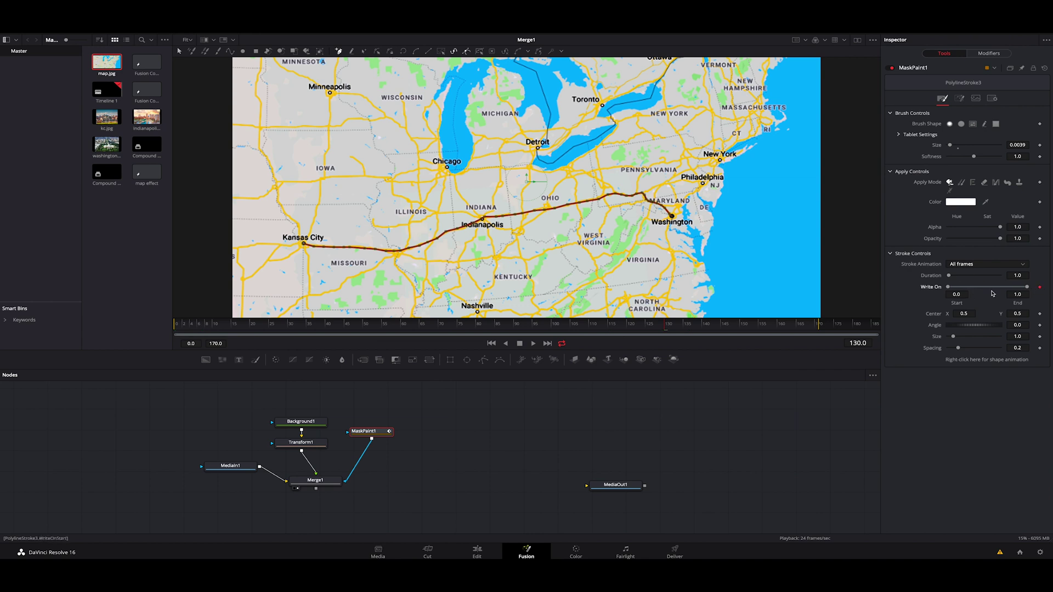
{"action": "left_click_drag", "start_coordinate": [665, 331], "coordinate": [473, 331]}
{"action": "left_click_drag", "start_coordinate": [306, 332], "coordinate": [183, 332]}
{"action": "left_click_drag", "start_coordinate": [1027, 288], "coordinate": [949, 289]}
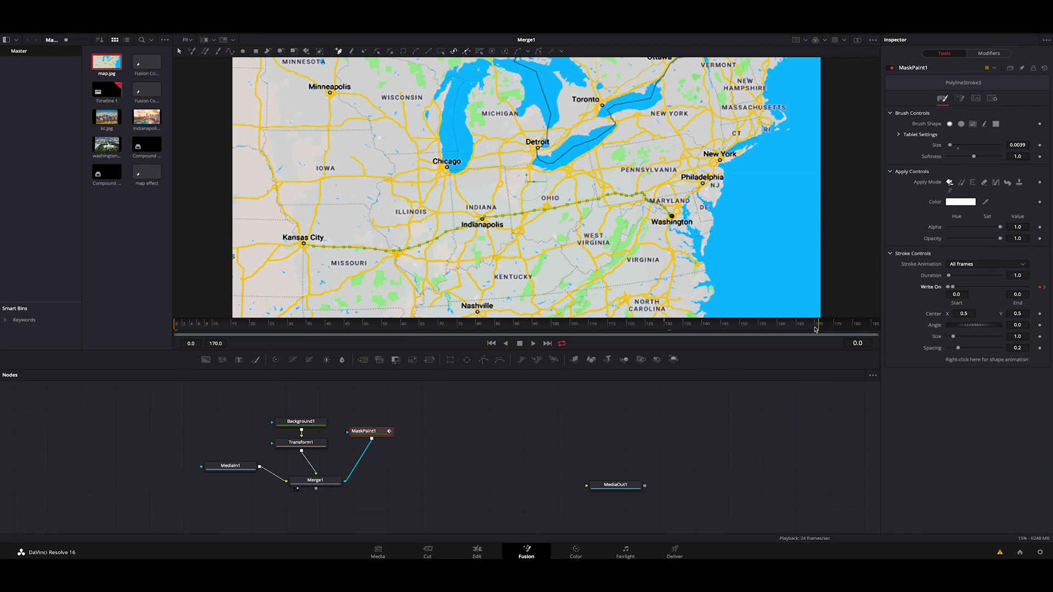
{"action": "key", "text": "space"}
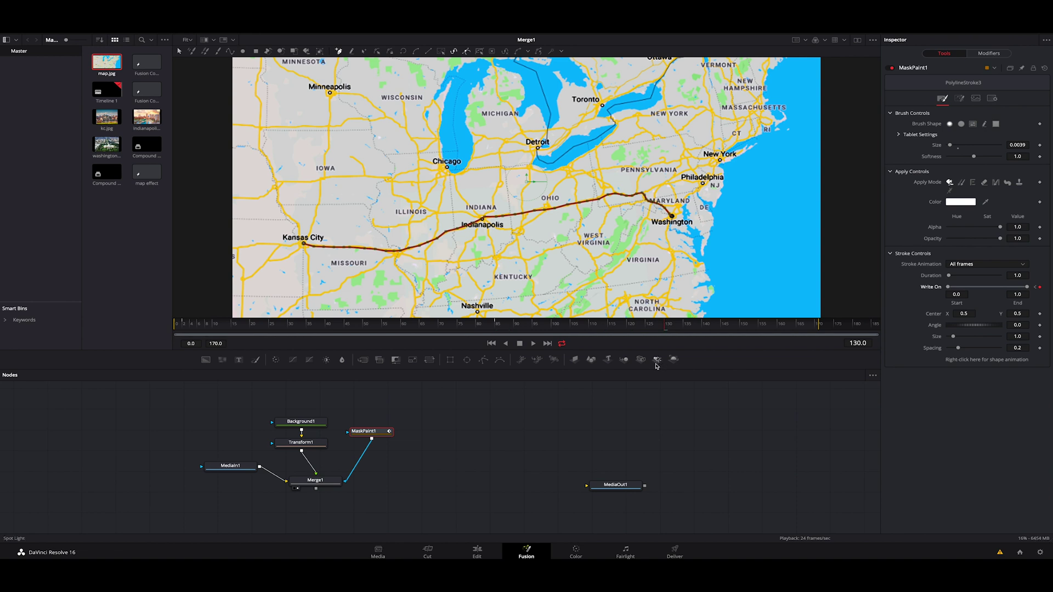
Step: At frame 8, keyframe Write On End to 0.0 so the route starts undrawn
{"action": "left_click_drag", "start_coordinate": [661, 327], "coordinate": [540, 333]}
{"action": "left_click_drag", "start_coordinate": [426, 327], "coordinate": [195, 329]}
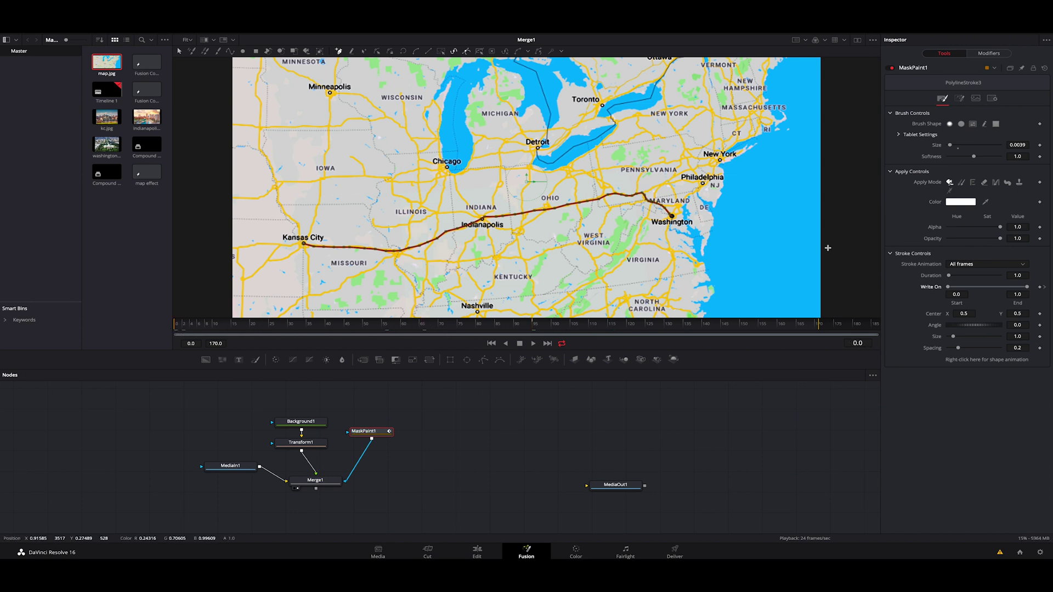
{"action": "left_click_drag", "start_coordinate": [1028, 287], "coordinate": [947, 287]}
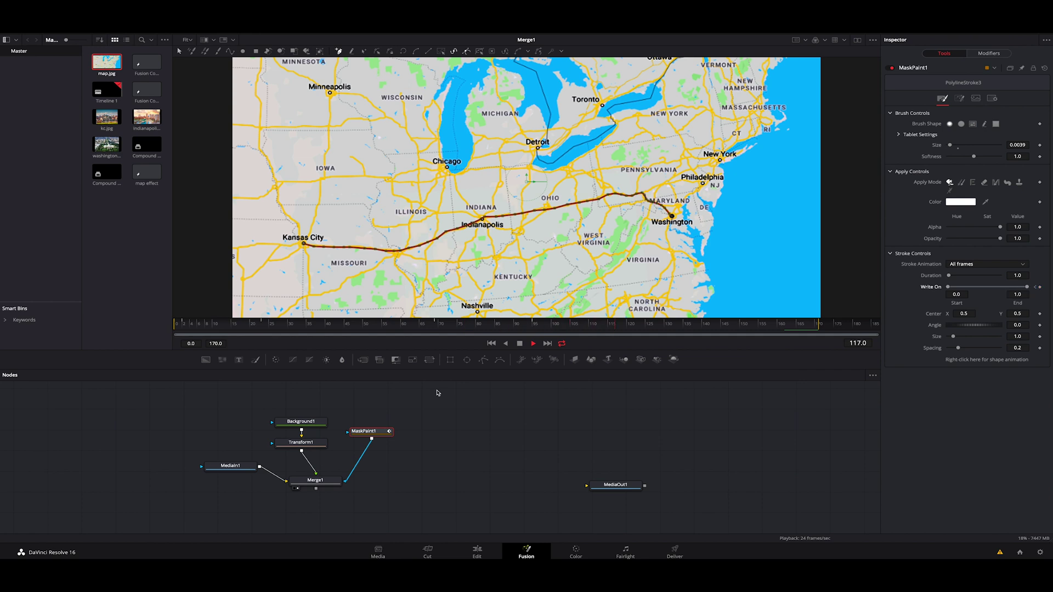
Step: Link Merge1 to MediaOut1 and add kc.jpg with a Transform and Merge into the output chain
{"action": "key", "text": "space"}
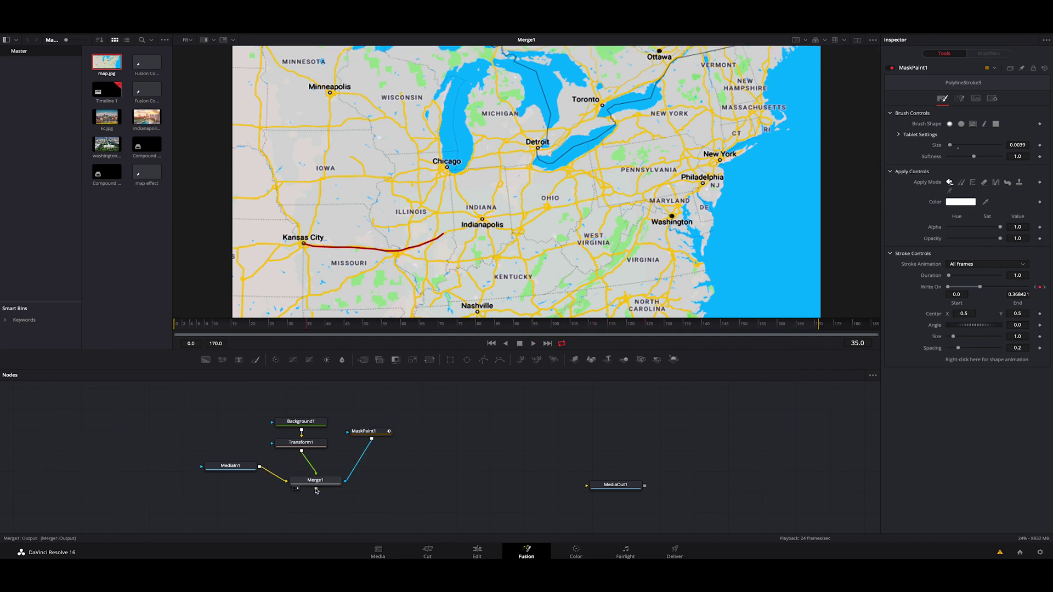
{"action": "left_click_drag", "start_coordinate": [316, 490], "coordinate": [594, 487]}
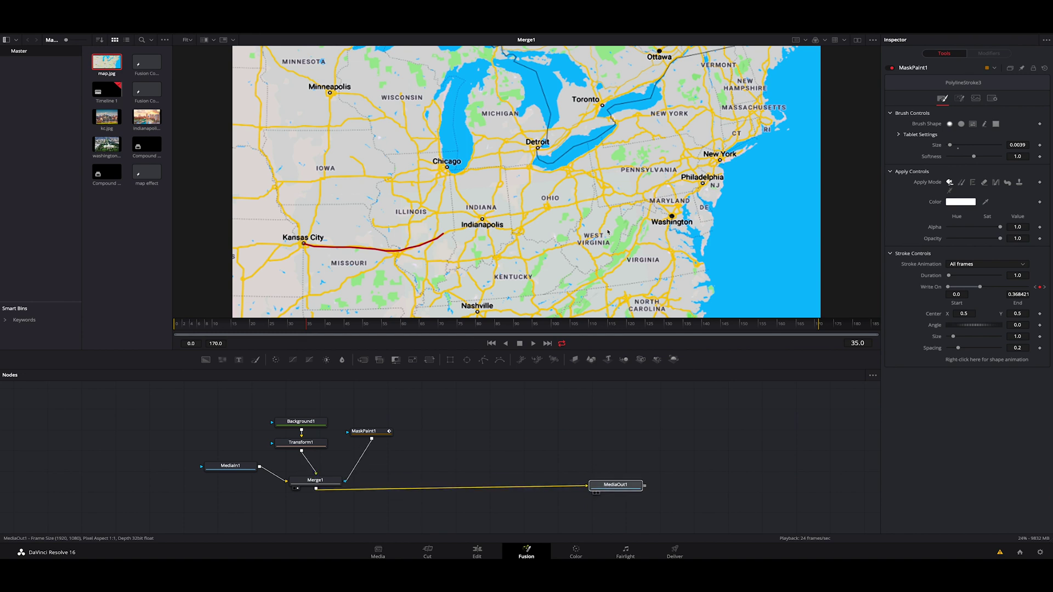
{"action": "left_click_drag", "start_coordinate": [106, 116], "coordinate": [458, 433]}
{"action": "left_click_drag", "start_coordinate": [192, 300], "coordinate": [469, 417]}
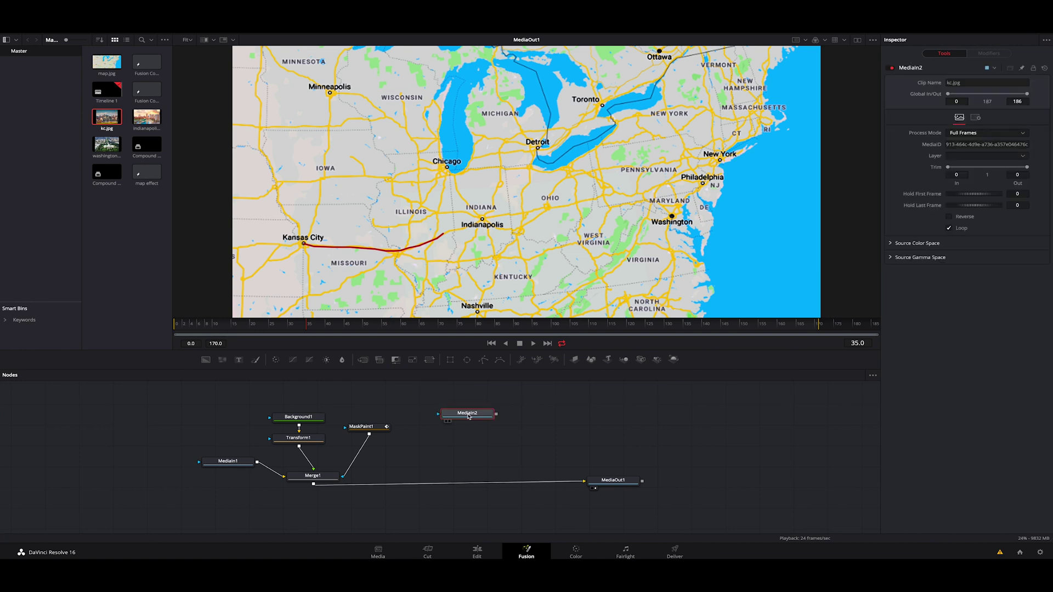
{"action": "left_click", "coordinate": [430, 359]}
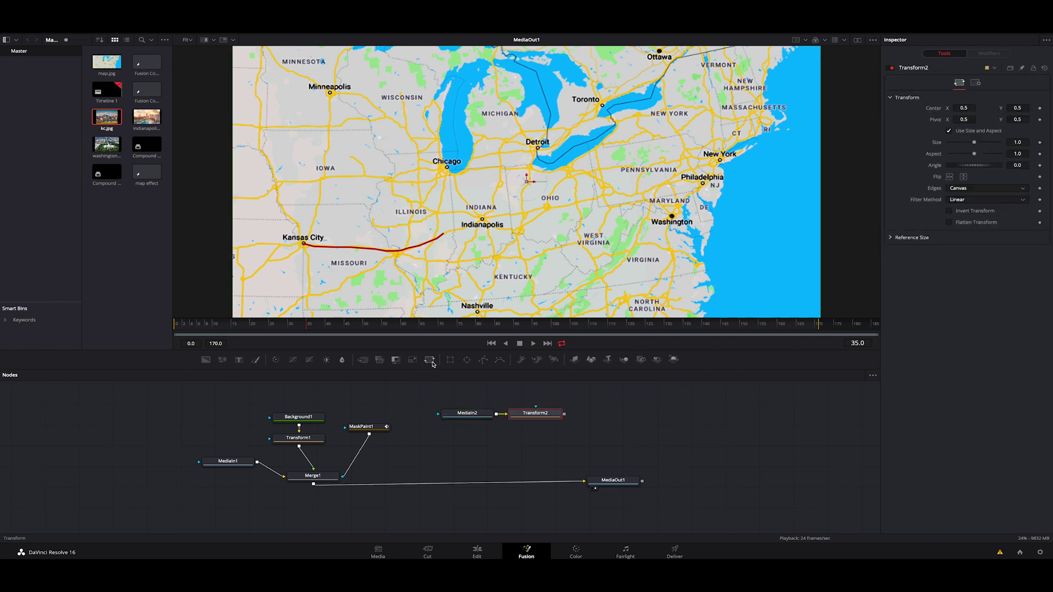
{"action": "left_click", "coordinate": [521, 396]}
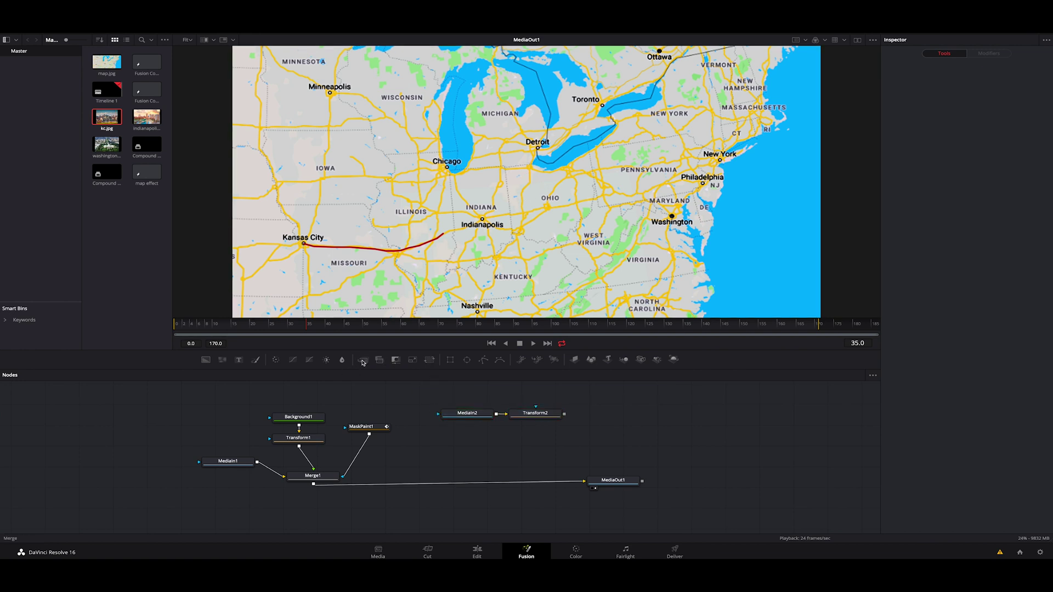
{"action": "left_click_drag", "start_coordinate": [363, 361], "coordinate": [427, 487]}
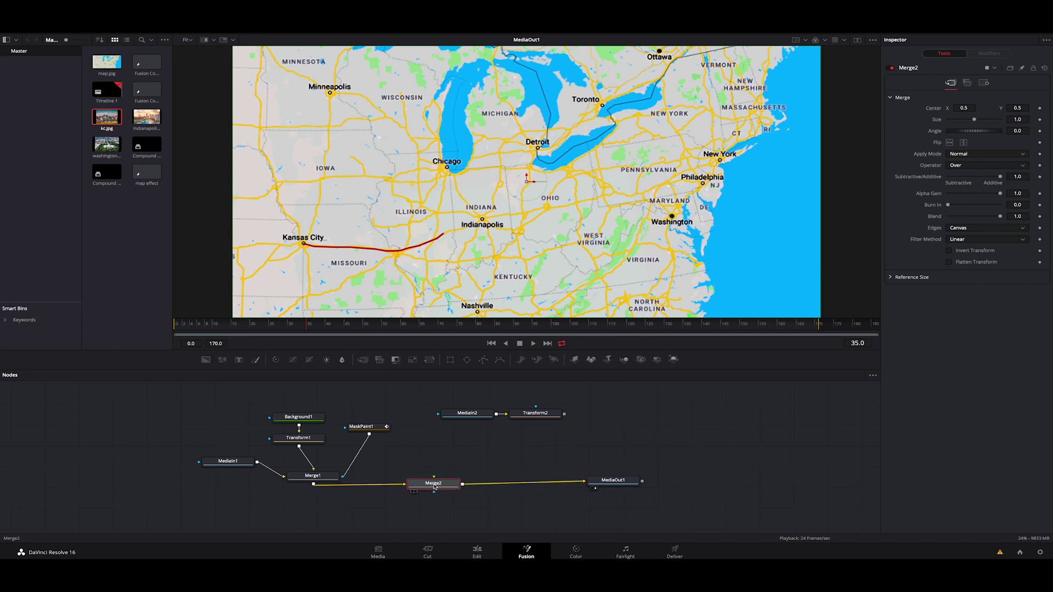
{"action": "left_click_drag", "start_coordinate": [532, 418], "coordinate": [437, 485]}
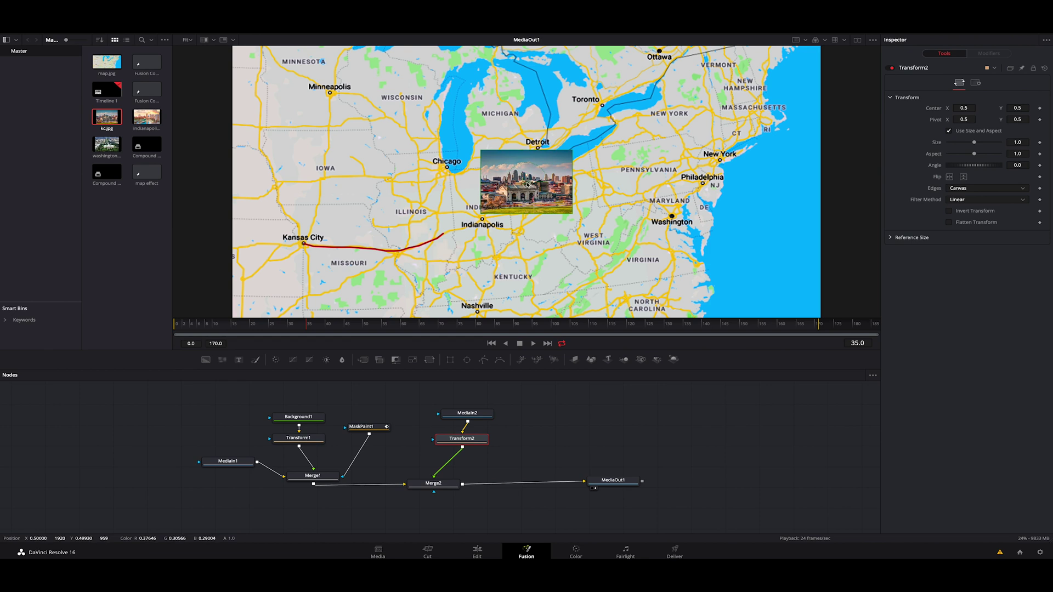
Step: Shrink the Kansas City photo to 0.47, place it above Kansas City, and keyframe Size at frame 5
{"action": "left_click_drag", "start_coordinate": [493, 188], "coordinate": [273, 220]}
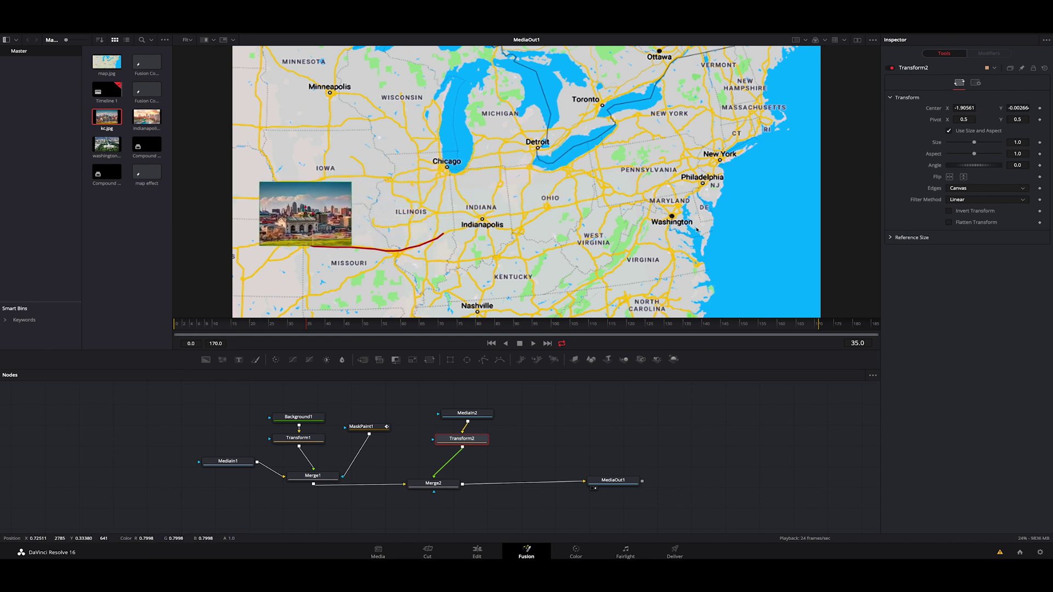
{"action": "left_click_drag", "start_coordinate": [974, 143], "coordinate": [962, 145]}
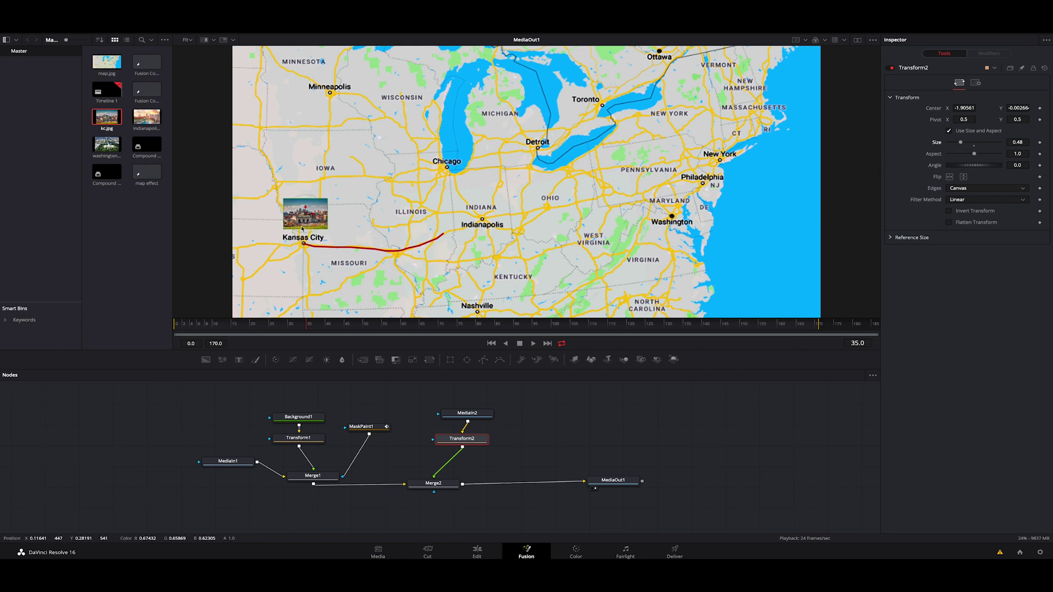
{"action": "left_click_drag", "start_coordinate": [307, 214], "coordinate": [306, 225]}
{"action": "left_click_drag", "start_coordinate": [476, 415], "coordinate": [441, 439]}
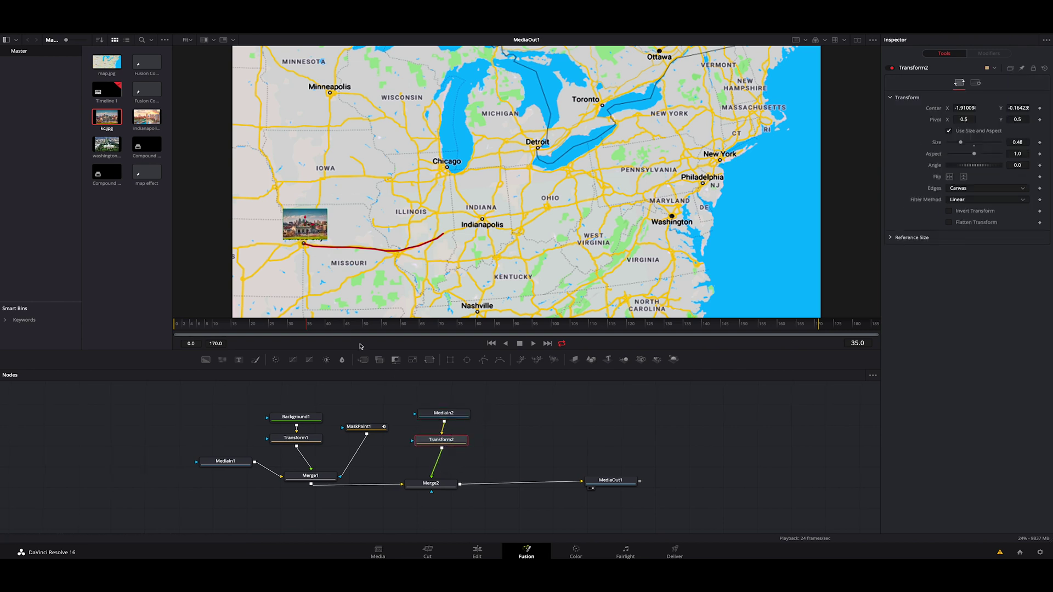
{"action": "left_click", "coordinate": [196, 325]}
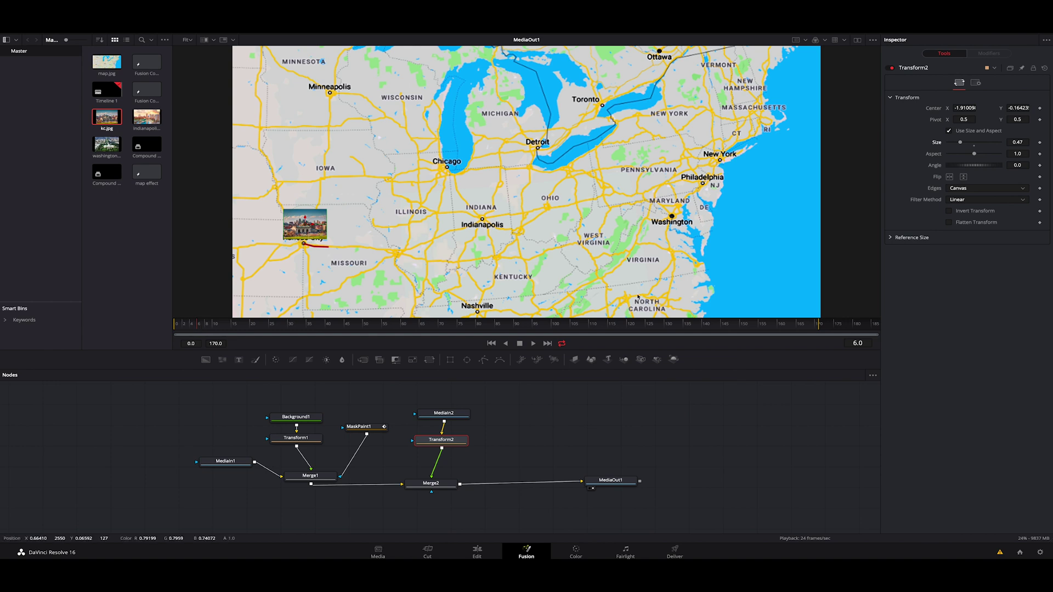
{"action": "left_click", "coordinate": [1040, 142]}
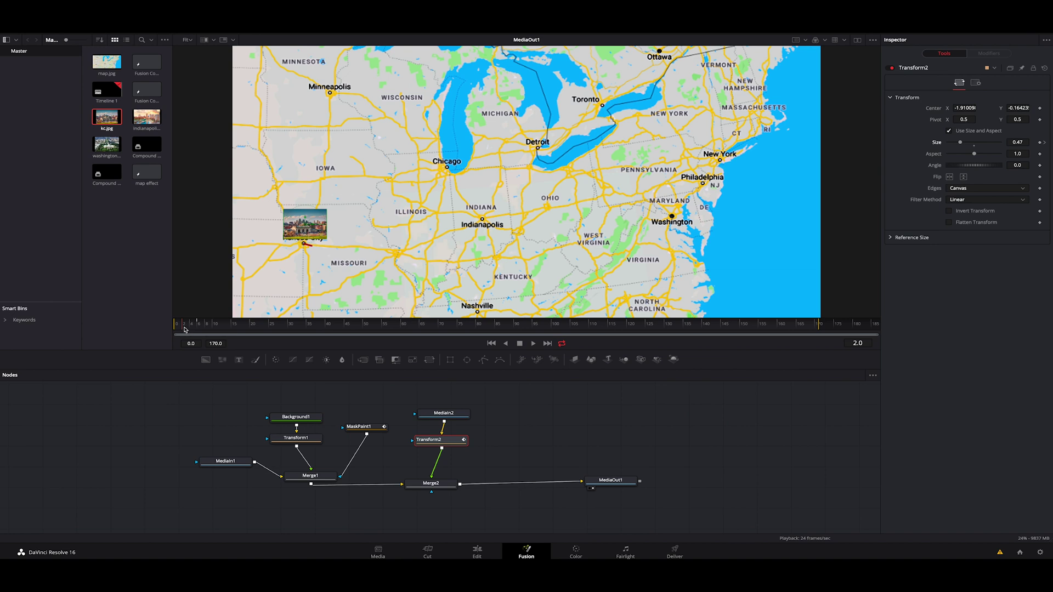
Step: Keyframe the photo's Transform2 Size toward zero at frame 2, preview the pop-on, then return to frame 6
{"action": "left_click_drag", "start_coordinate": [961, 145], "coordinate": [947, 145]}
{"action": "key", "text": "space"}
{"action": "left_click", "coordinate": [201, 328]}
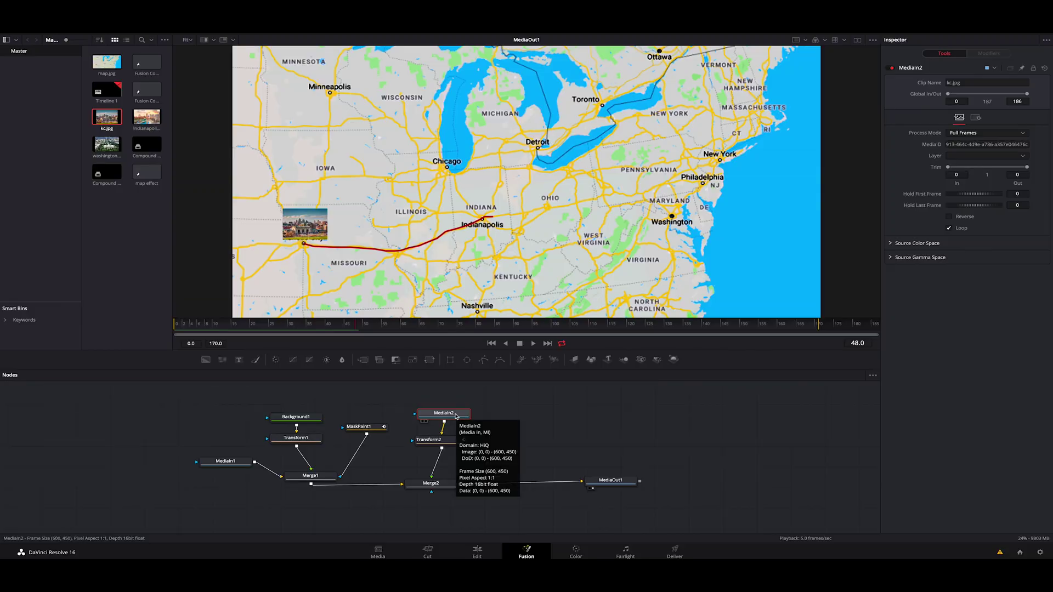
Step: Add a Shadow to the Kansas City photo: Softness 0.047, Light Distance 0.929, Alpha 0.787, Light Position 0.805/1.223
{"action": "key", "text": "shift+space"}
{"action": "type", "text": "sha"}
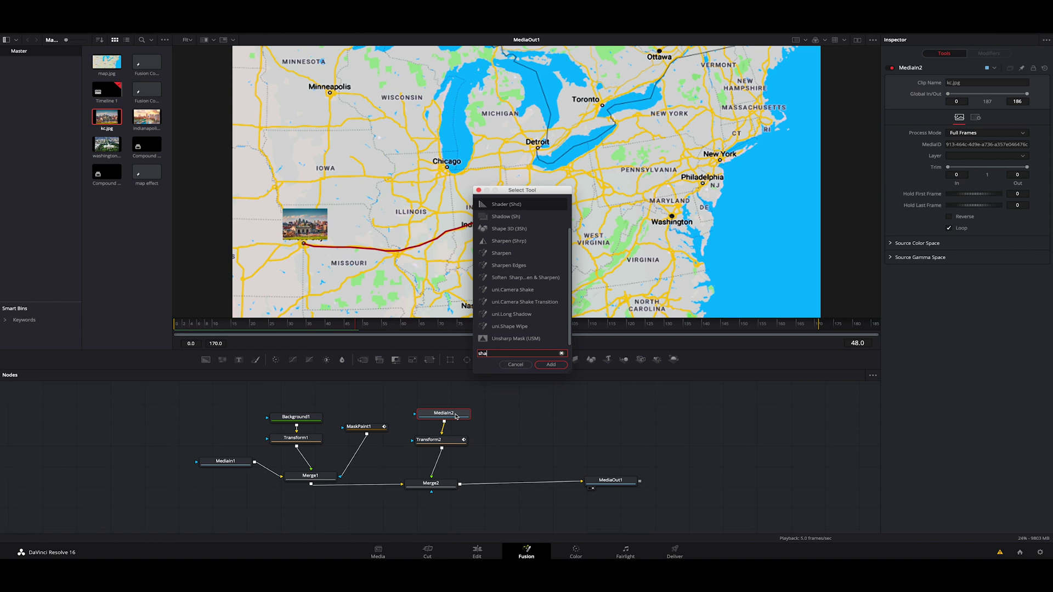
{"action": "type", "text": "dow"}
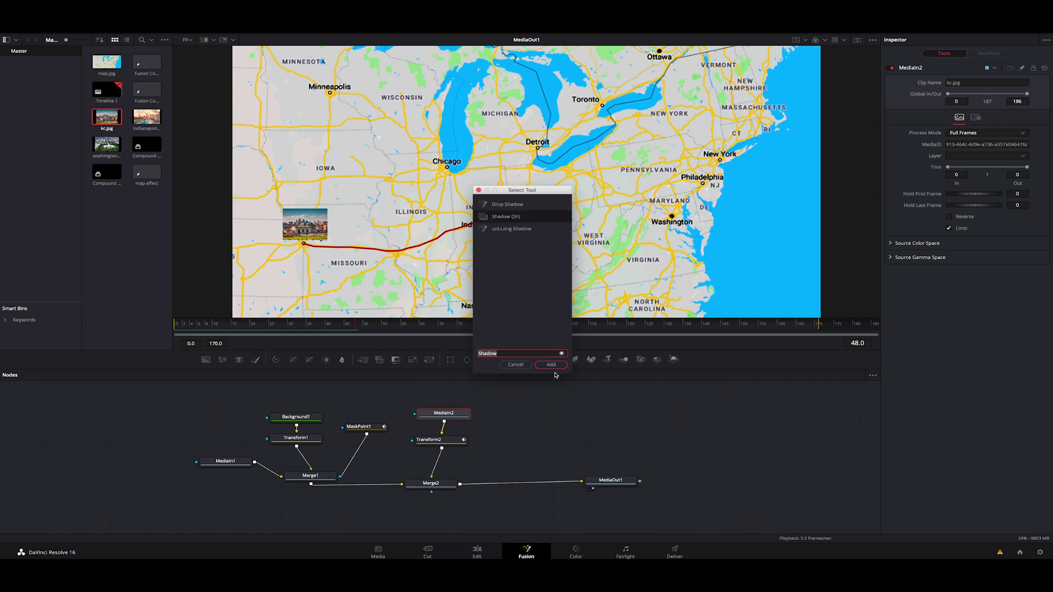
{"action": "left_click", "coordinate": [552, 364]}
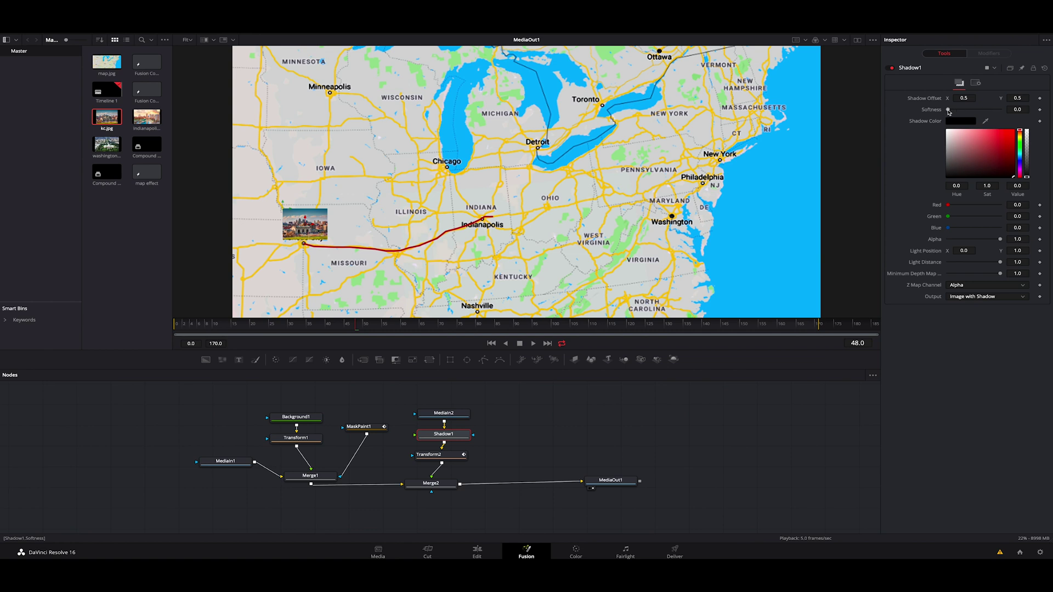
{"action": "left_click_drag", "start_coordinate": [948, 111], "coordinate": [974, 111]}
{"action": "left_click_drag", "start_coordinate": [999, 264], "coordinate": [996, 264]}
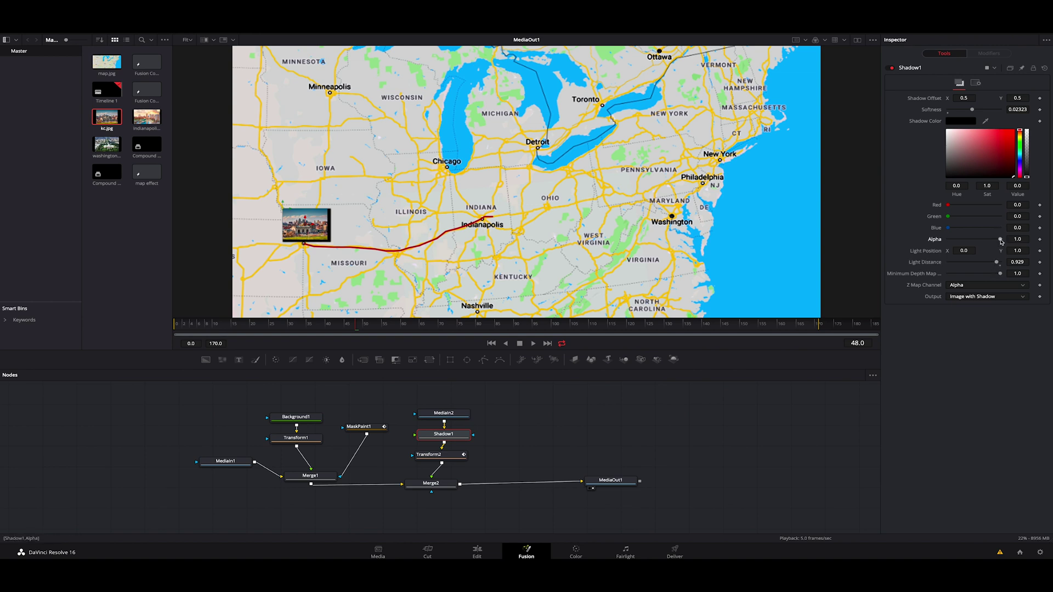
{"action": "left_click_drag", "start_coordinate": [1001, 241], "coordinate": [989, 241]}
{"action": "left_click_drag", "start_coordinate": [975, 110], "coordinate": [997, 112]}
{"action": "left_click_drag", "start_coordinate": [963, 111], "coordinate": [974, 112]}
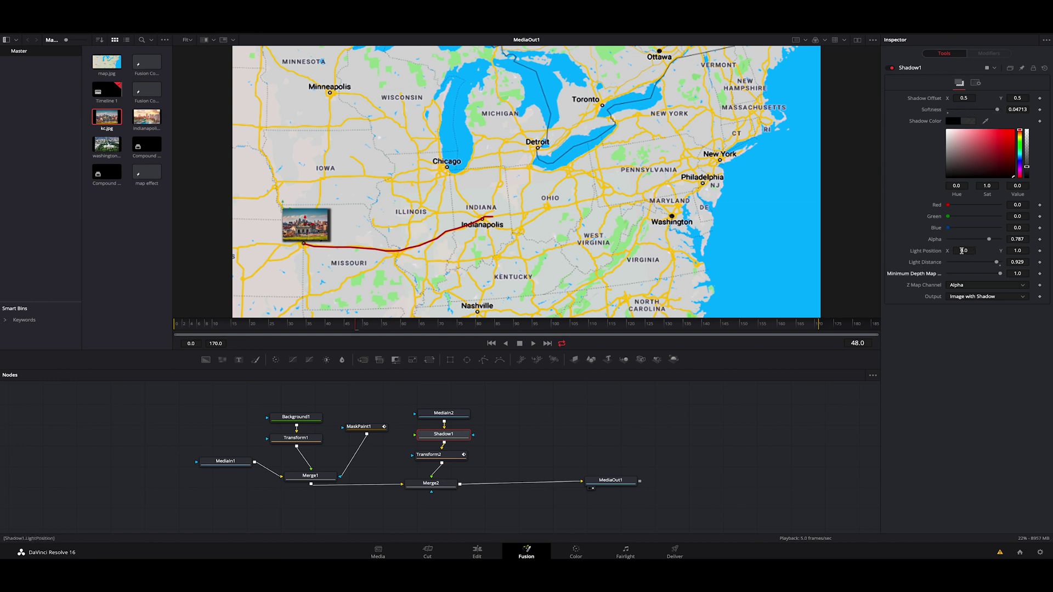
{"action": "left_click_drag", "start_coordinate": [962, 251], "coordinate": [944, 250]}
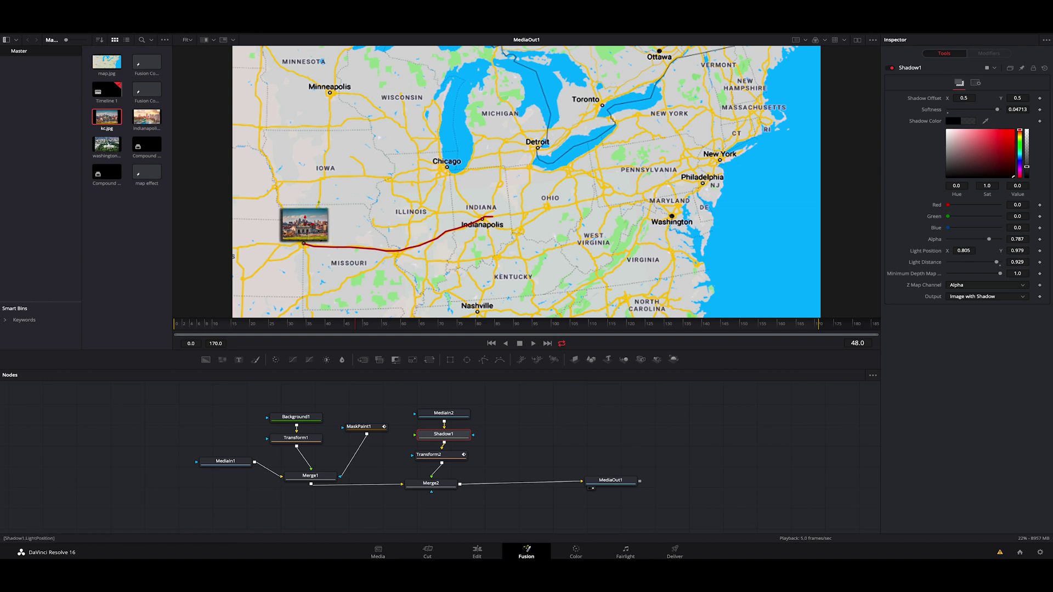
{"action": "left_click_drag", "start_coordinate": [1017, 251], "coordinate": [1031, 251]}
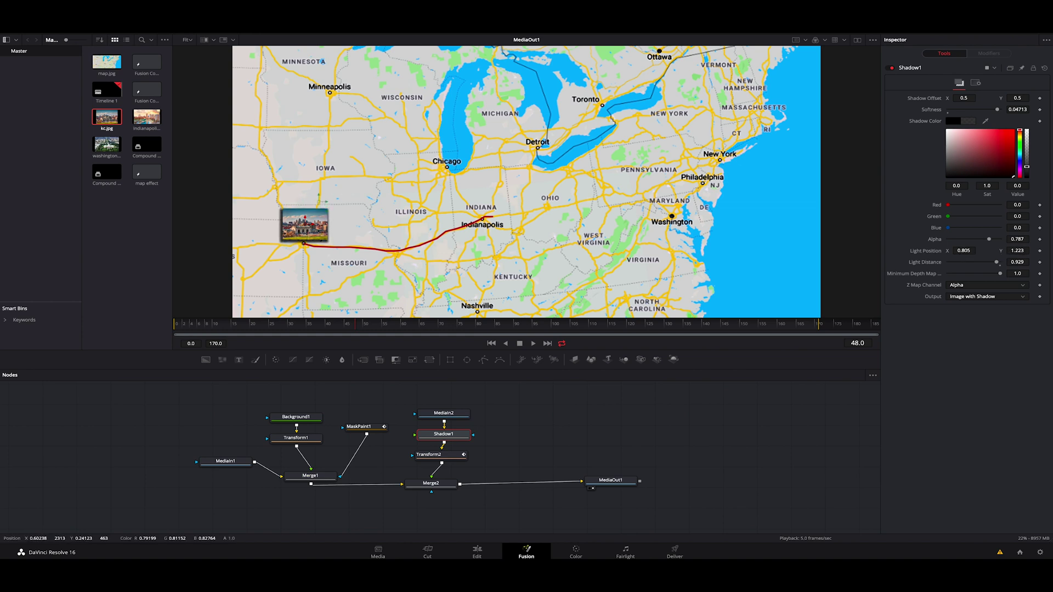
{"action": "key", "text": "space"}
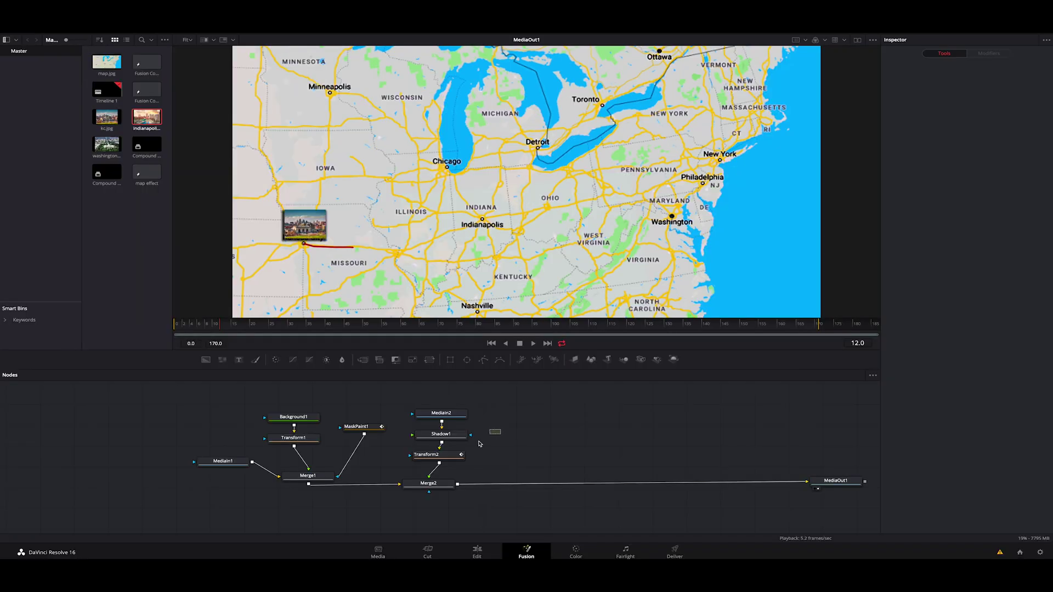
Step: Copy the photo's Shadow, Transform and Merge nodes and chain a pasted duplicate into the output
{"action": "left_click_drag", "start_coordinate": [479, 444], "coordinate": [401, 493]}
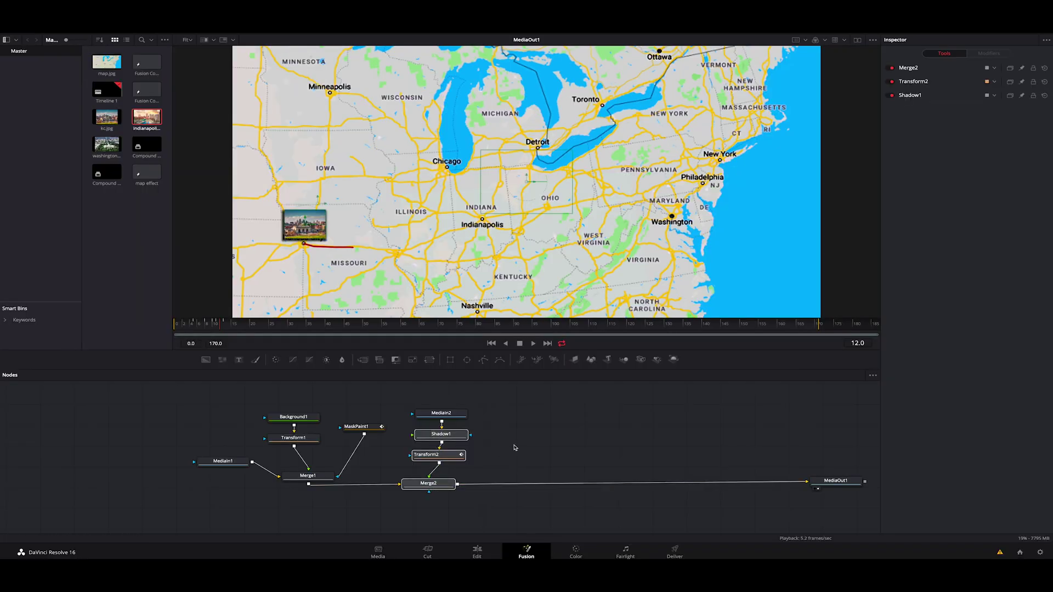
{"action": "key", "text": "ctrl+c"}
{"action": "key", "text": "ctrl+v"}
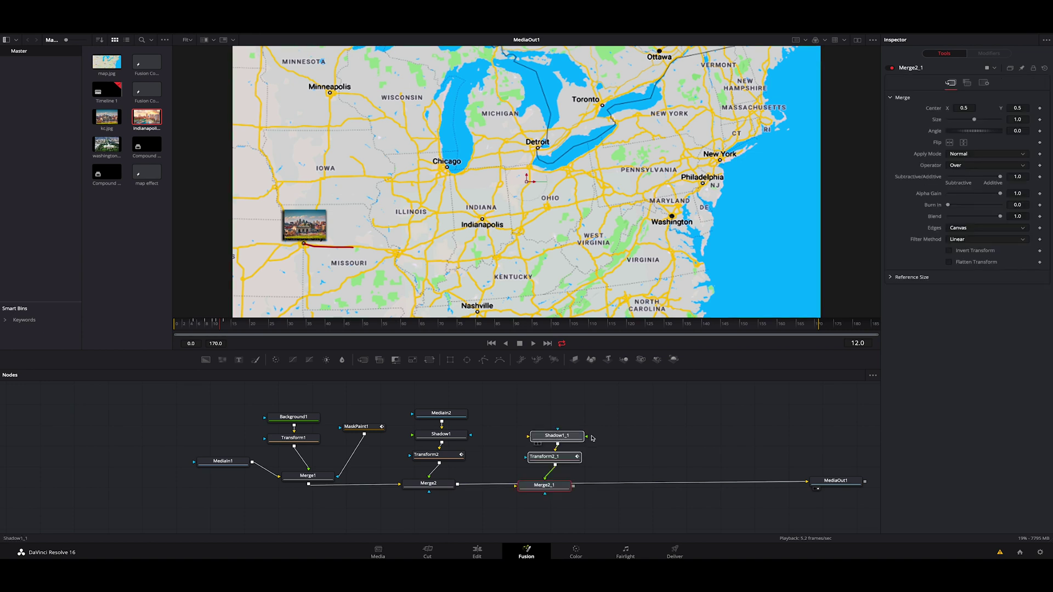
{"action": "left_click_drag", "start_coordinate": [554, 486], "coordinate": [573, 482]}
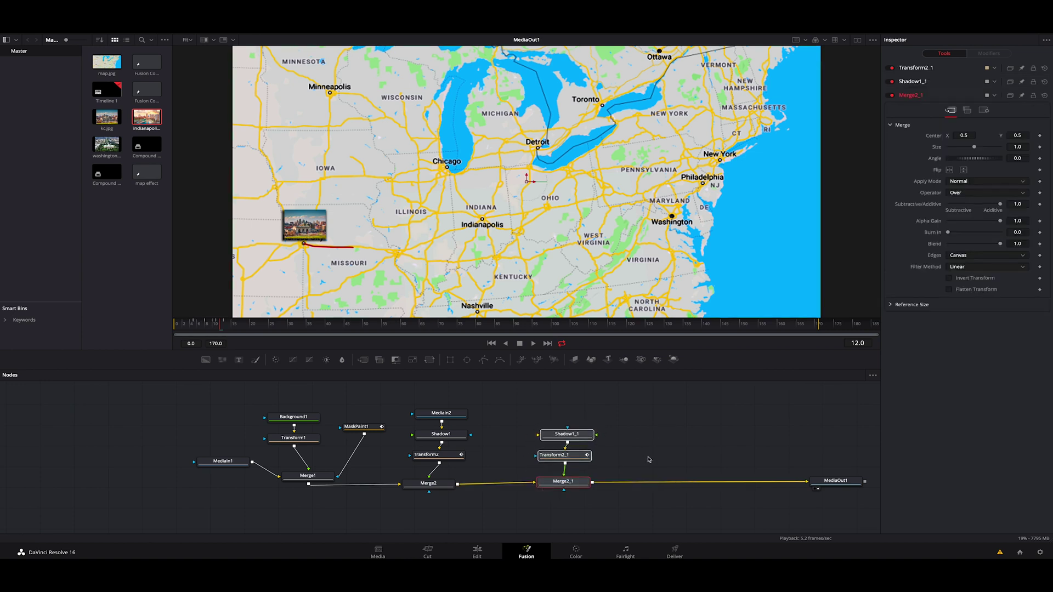
{"action": "left_click", "coordinate": [670, 458]}
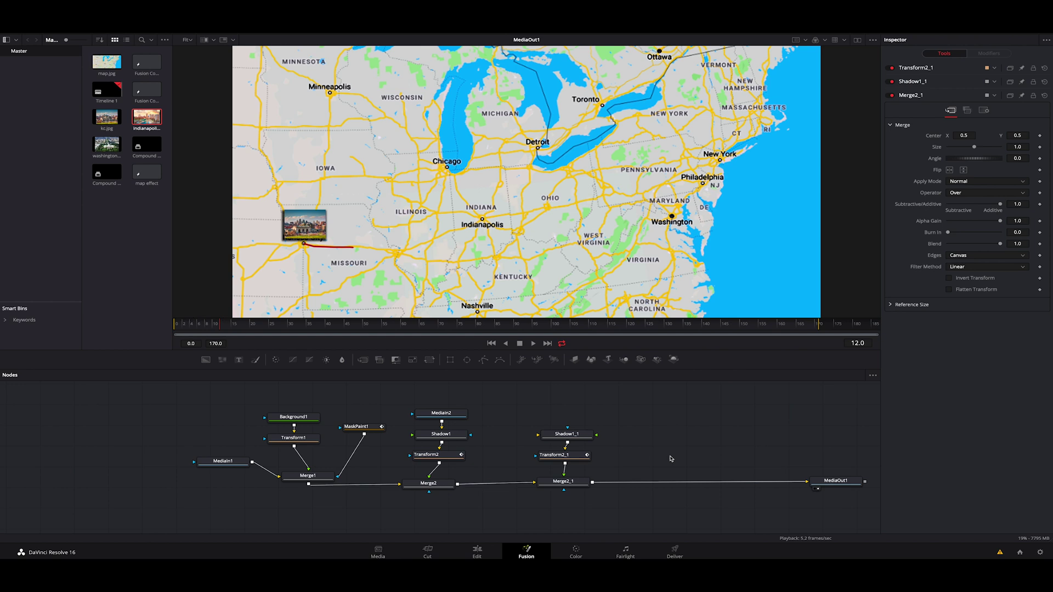
Step: Paste another Shadow-Transform-Merge set before MediaOut1 and add indianapolis.jpg to the node graph
{"action": "key", "text": "ctrl+v"}
{"action": "left_click_drag", "start_coordinate": [641, 511], "coordinate": [683, 487]}
{"action": "left_click", "coordinate": [677, 397]}
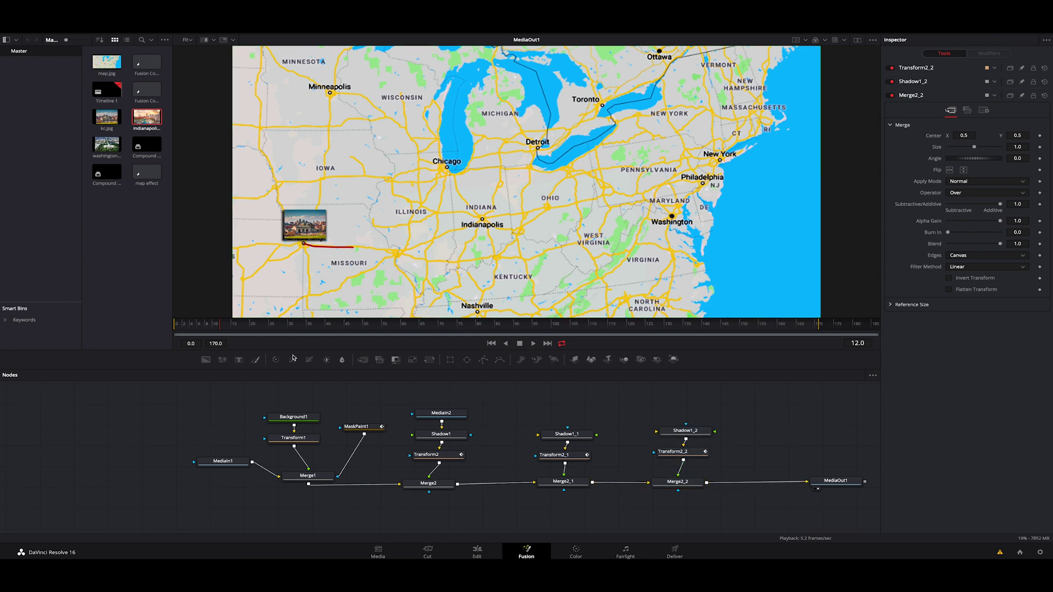
{"action": "left_click_drag", "start_coordinate": [146, 117], "coordinate": [565, 412]}
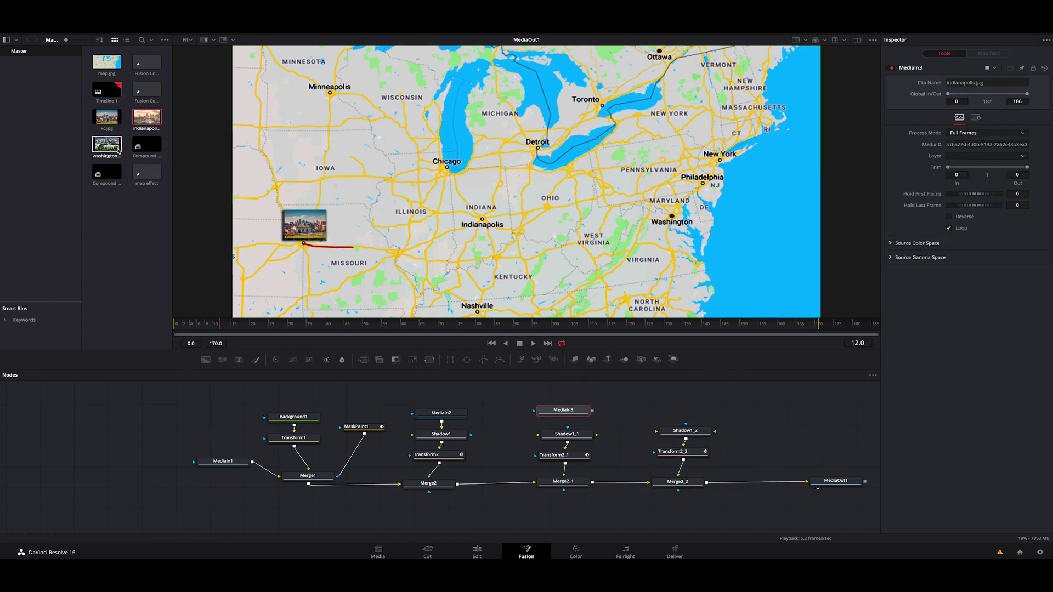
Step: Add the Washington photo as a media node, link MediaIn3 into Shadow1_1, and reset Transform2_1
{"action": "left_click_drag", "start_coordinate": [109, 145], "coordinate": [687, 405]}
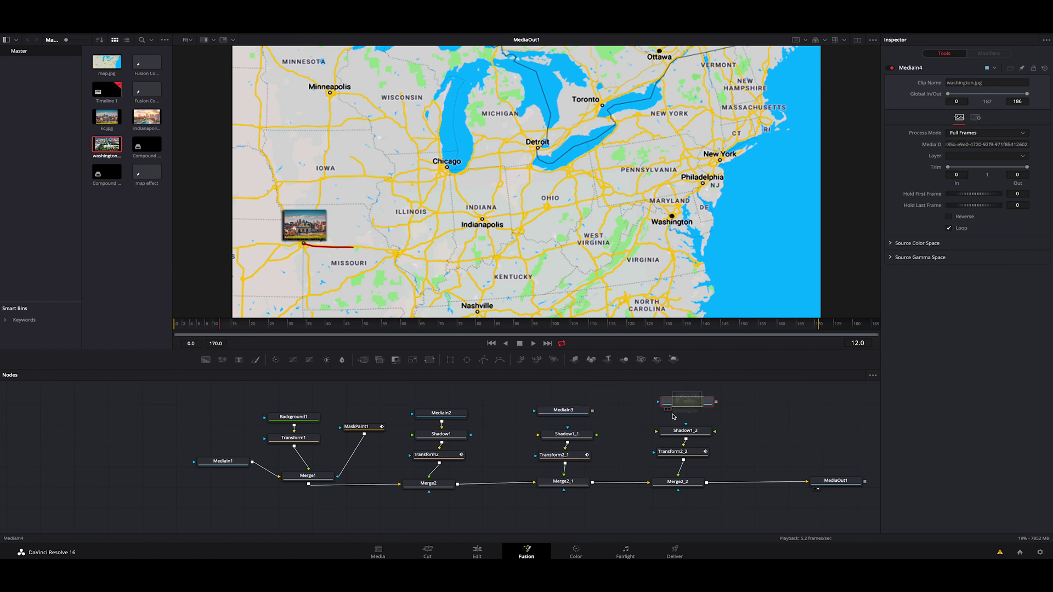
{"action": "left_click_drag", "start_coordinate": [592, 411], "coordinate": [577, 437]}
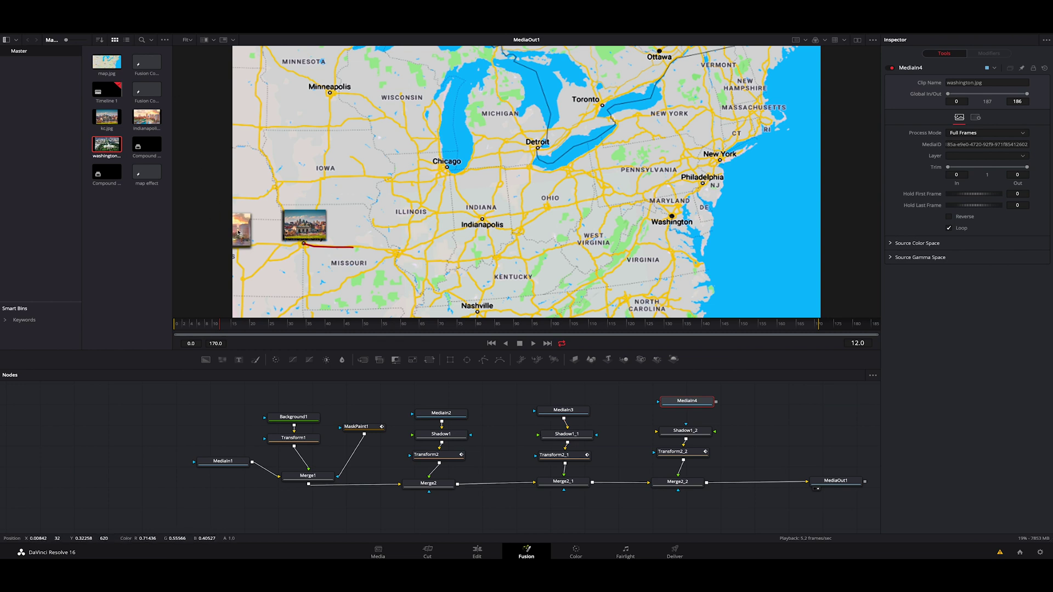
{"action": "left_click", "coordinate": [563, 454]}
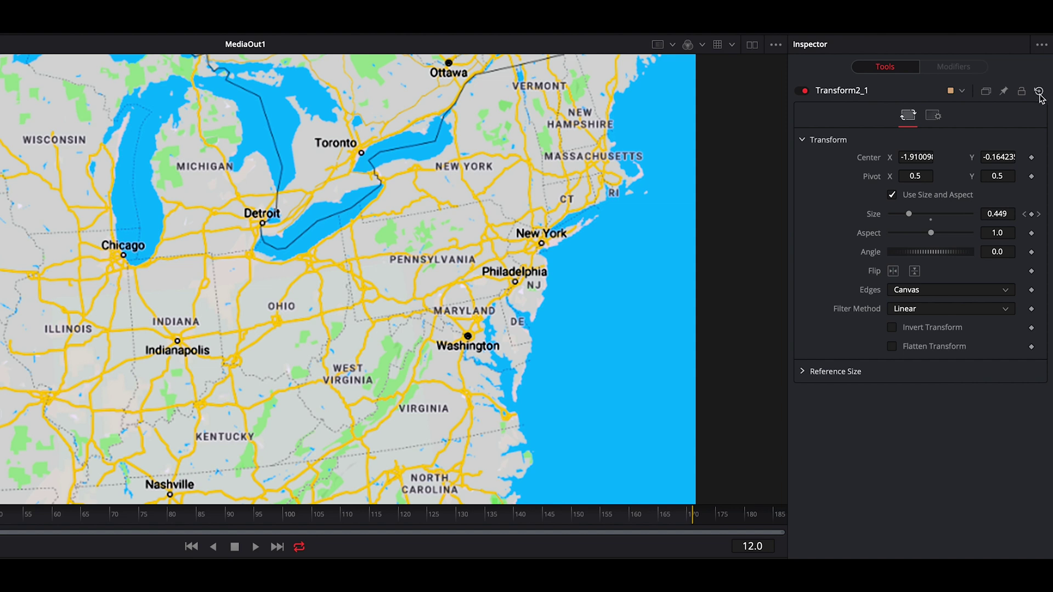
{"action": "left_click", "coordinate": [1039, 91]}
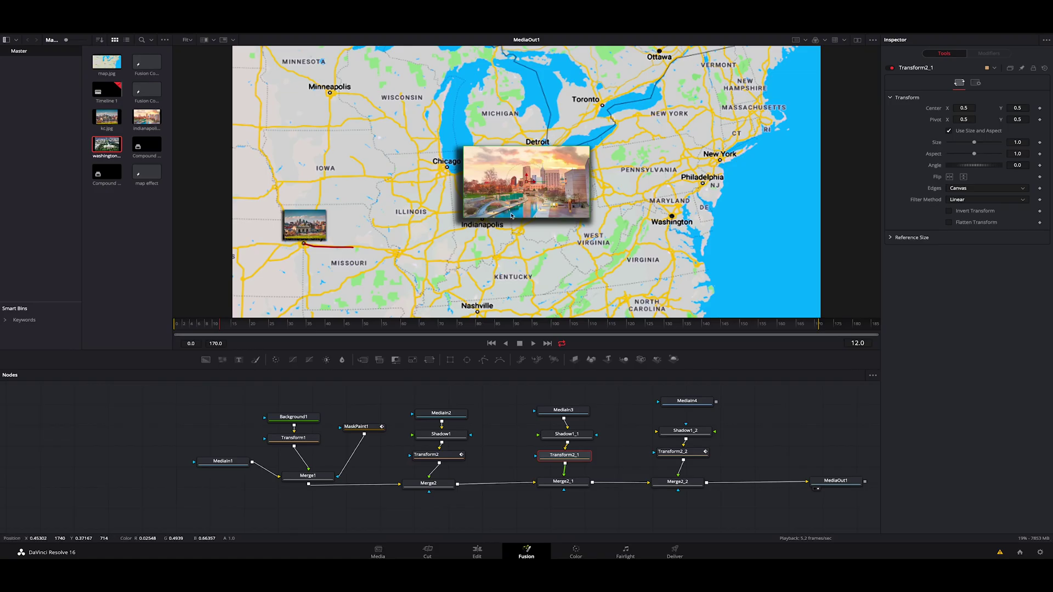
Step: Move the playhead to the frame where the route reaches Indianapolis
{"action": "left_click", "coordinate": [563, 409]}
{"action": "left_click", "coordinate": [358, 329]}
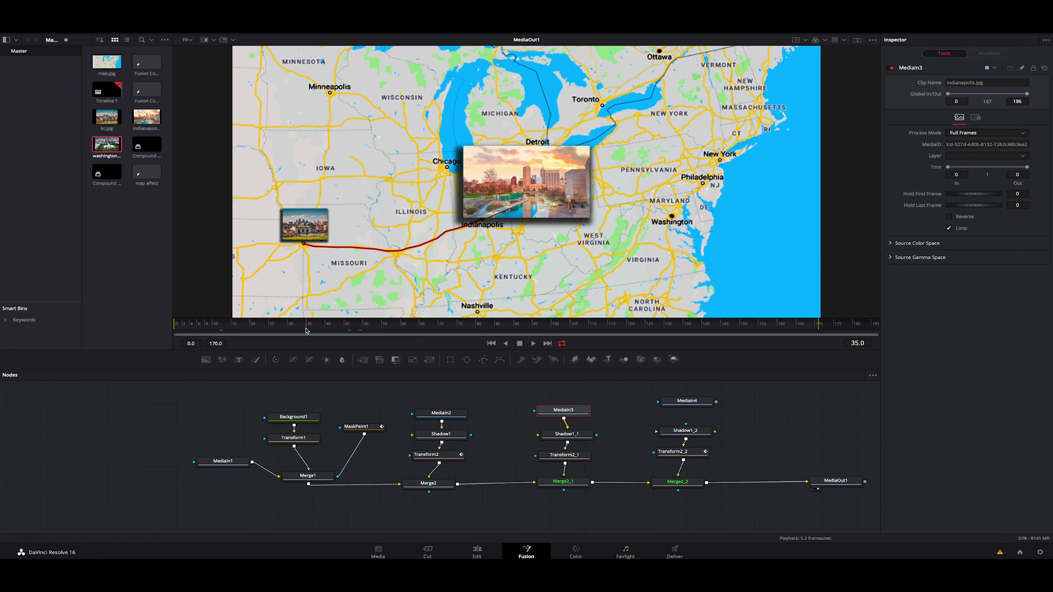
{"action": "key", "text": "Left"}
{"action": "key", "text": "space"}
{"action": "left_click", "coordinate": [573, 461]}
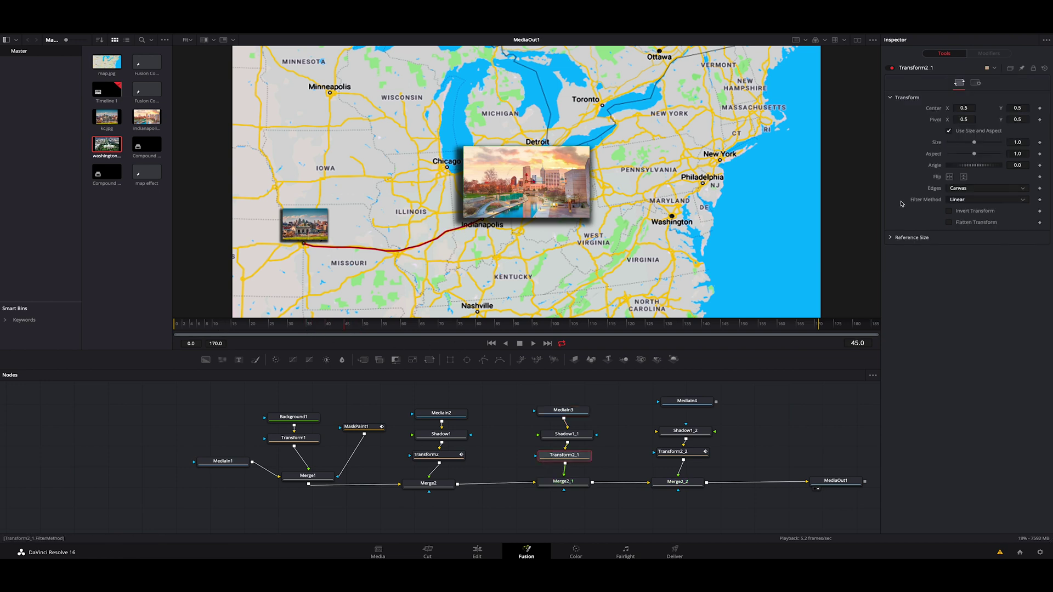
Step: Shrink the Indianapolis photo to 0.39, place it just above Indianapolis, and keyframe its size
{"action": "left_click_drag", "start_coordinate": [975, 143], "coordinate": [958, 144]}
{"action": "left_click_drag", "start_coordinate": [526, 182], "coordinate": [483, 205]}
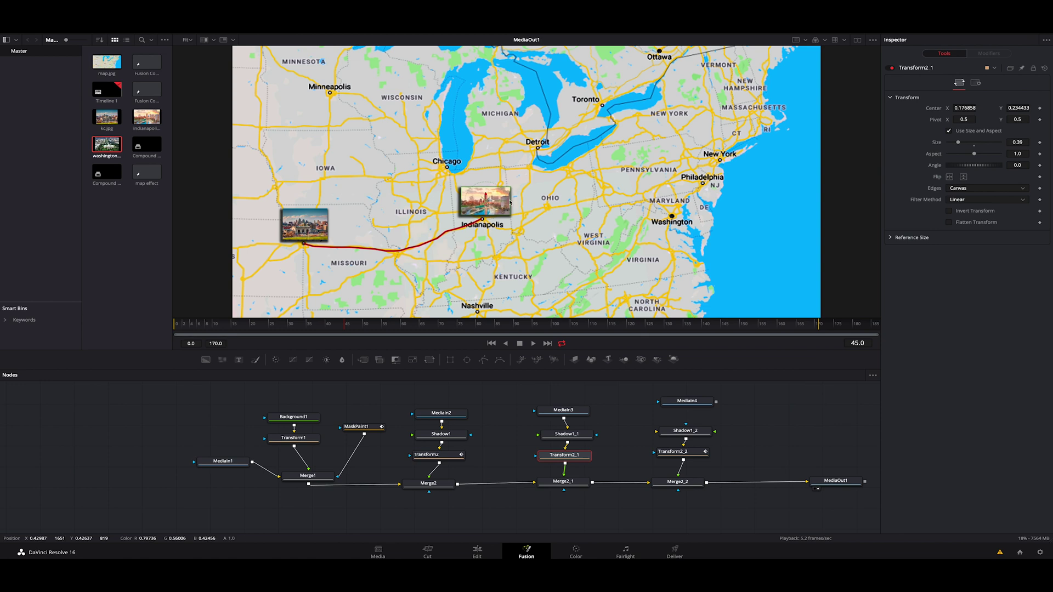
{"action": "left_click", "coordinate": [1040, 144]}
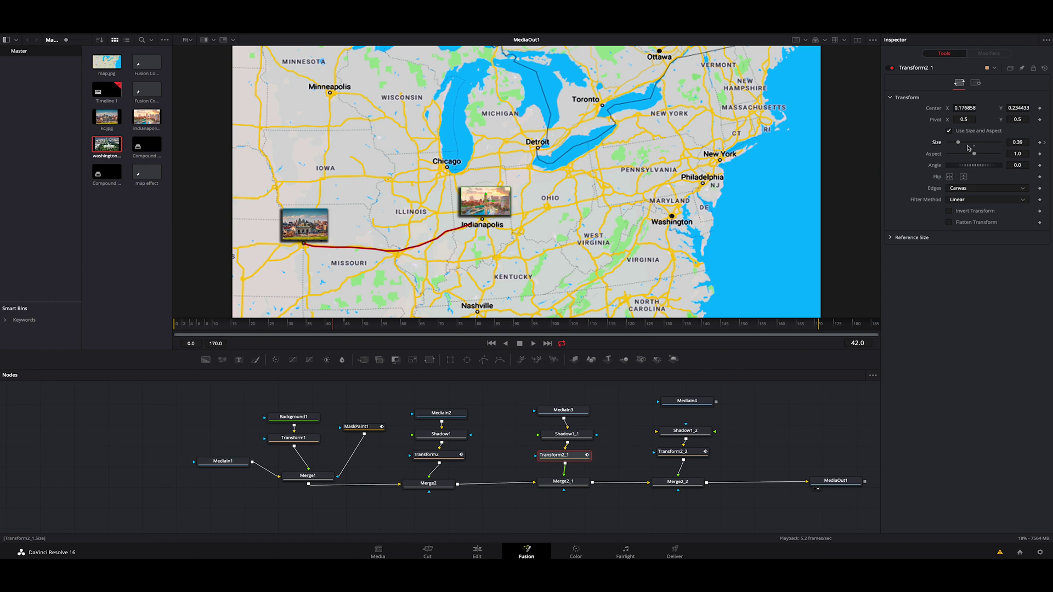
Step: Keyframe the photo's size at 0 near frame 42, overshooting to about 0.433 shortly after
{"action": "left_click_drag", "start_coordinate": [958, 145], "coordinate": [937, 146]}
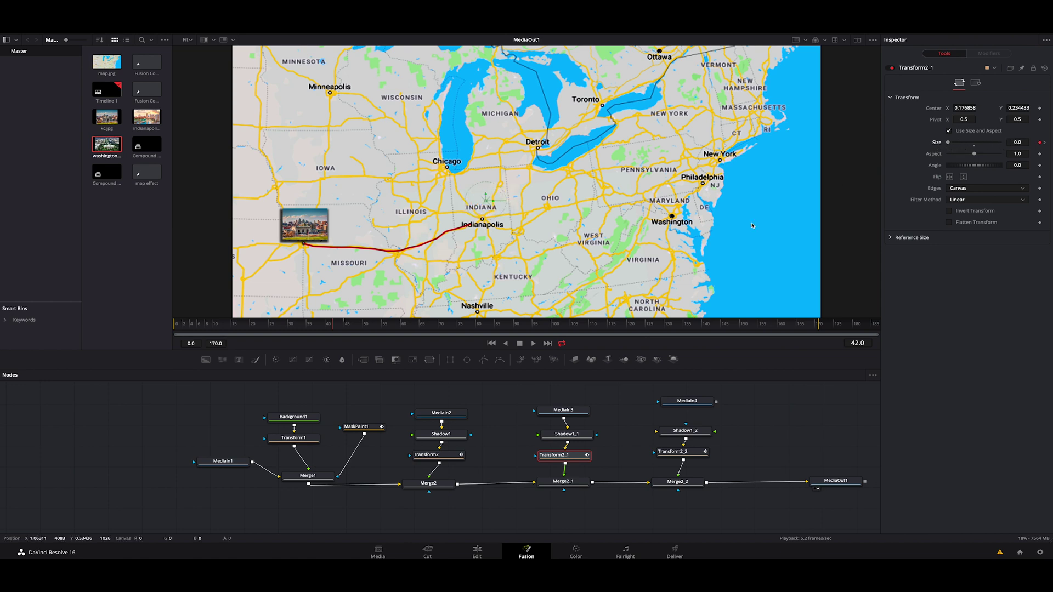
{"action": "key", "text": "Right"}
{"action": "key", "text": "Right"}
{"action": "key", "text": "Right"}
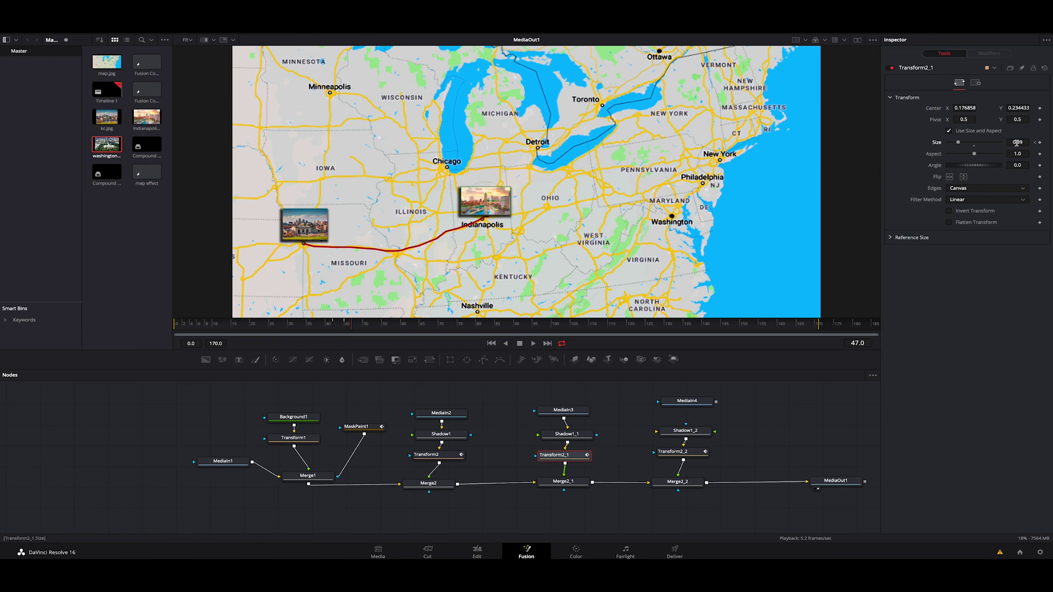
{"action": "left_click_drag", "start_coordinate": [958, 142], "coordinate": [959, 142]}
{"action": "key", "text": "Right"}
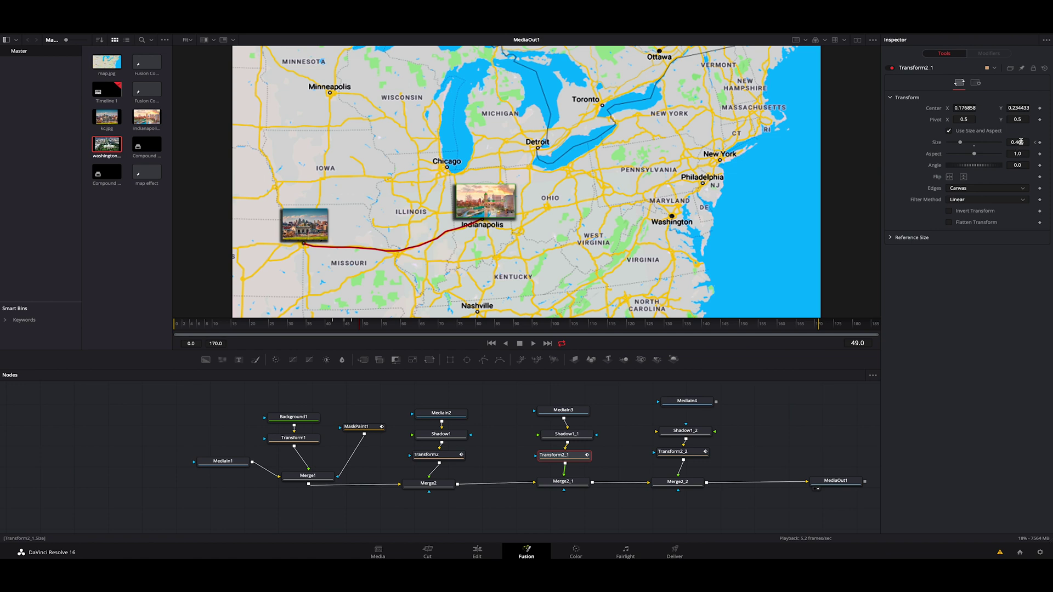
{"action": "scroll", "coordinate": [1021, 141], "scroll_direction": "down", "scroll_amount": 9}
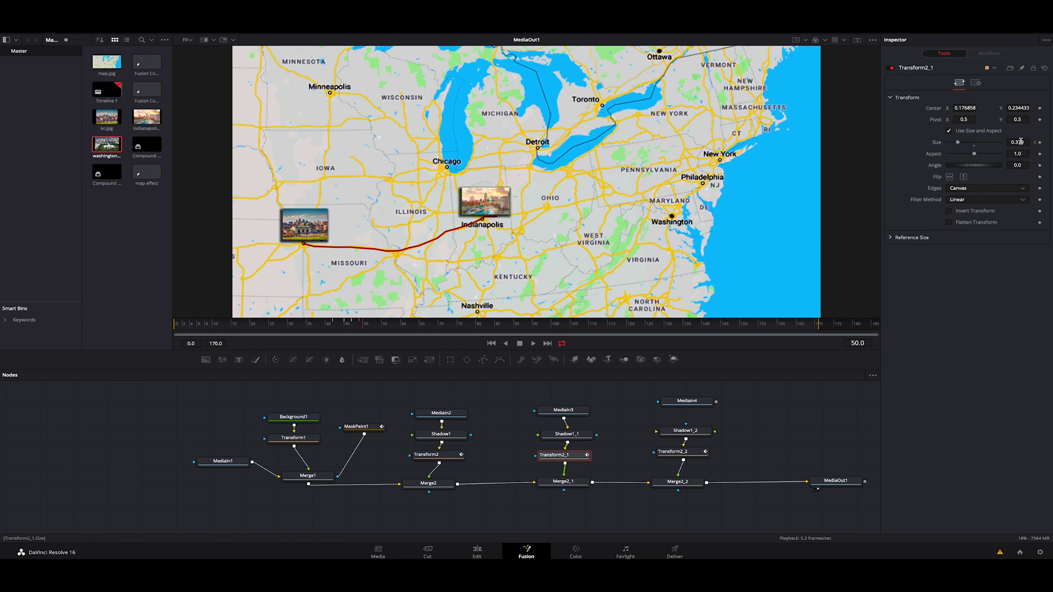
{"action": "key", "text": "Right"}
Step: Play back from frame 38 to check the Indianapolis pop-on
{"action": "left_click", "coordinate": [319, 326]}
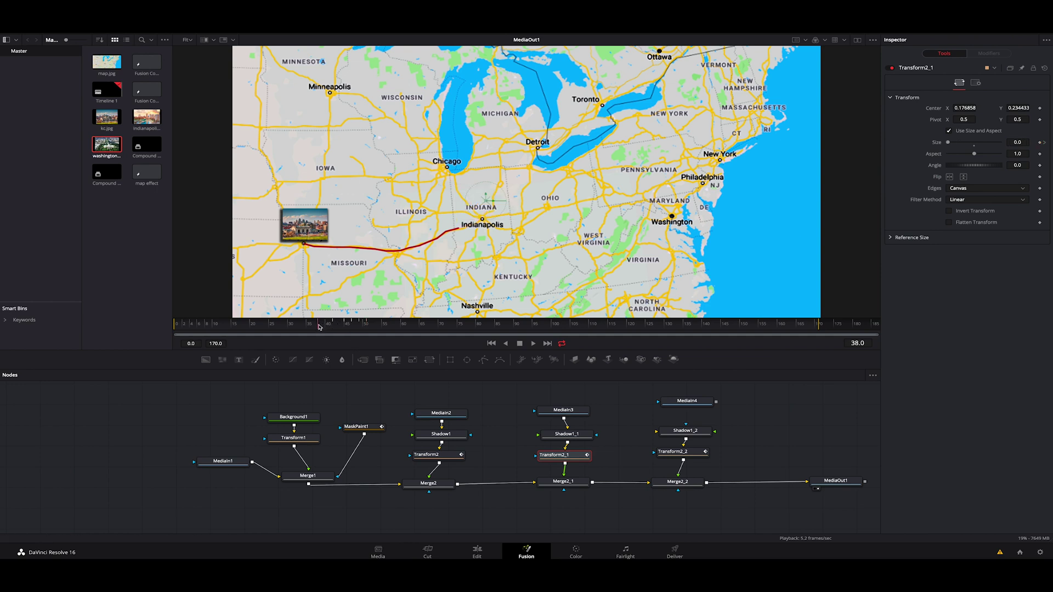
{"action": "key", "text": "space"}
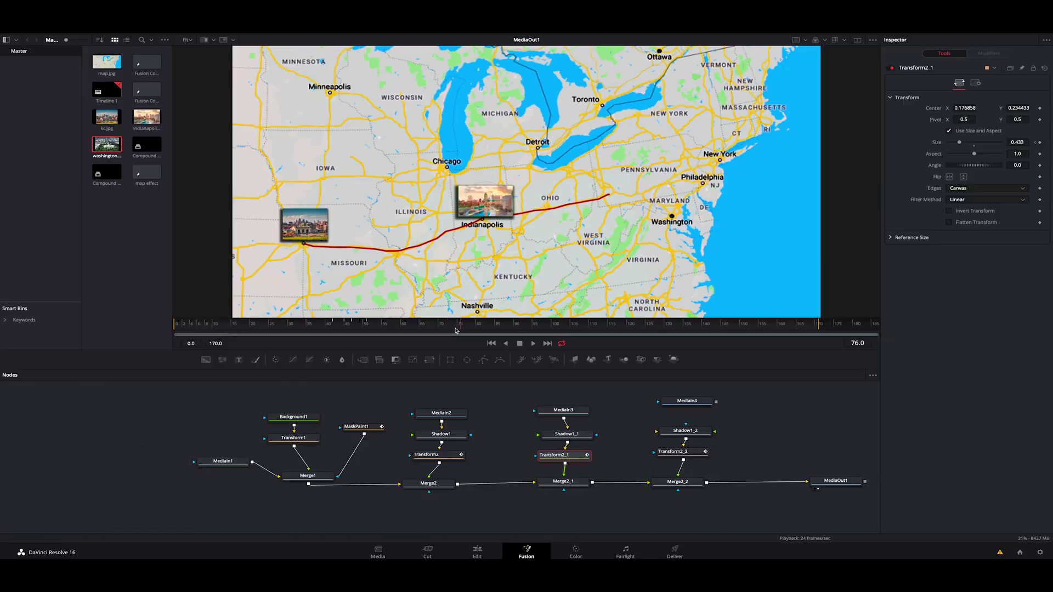
{"action": "left_click", "coordinate": [411, 492]}
Step: At frame 94, link MediaIn4 into Shadow1_2 and reset Transform2_2
{"action": "left_click_drag", "start_coordinate": [468, 330], "coordinate": [530, 327]}
{"action": "left_click_drag", "start_coordinate": [716, 402], "coordinate": [693, 435]}
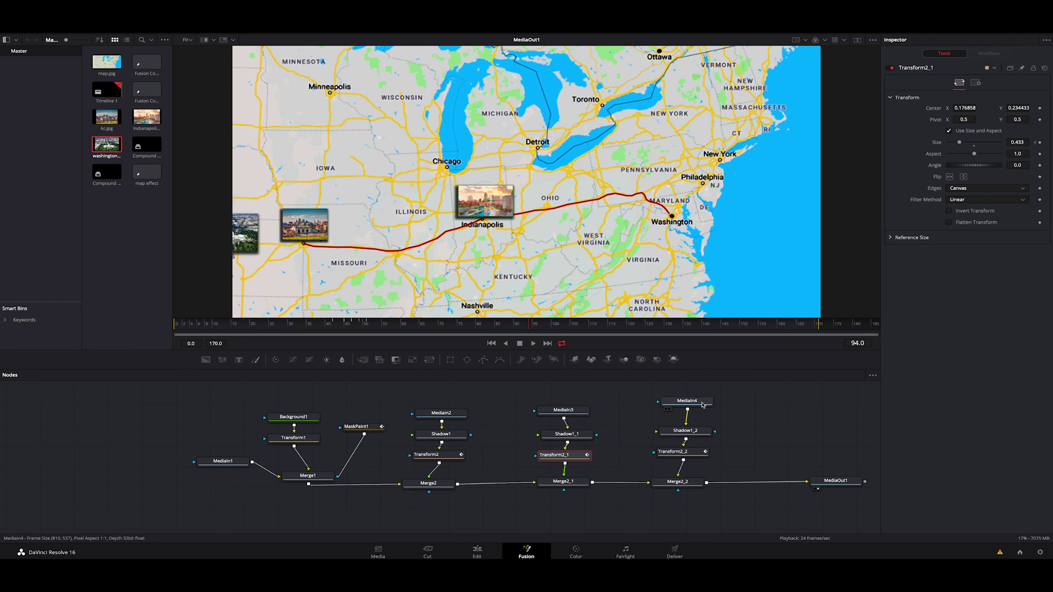
{"action": "left_click", "coordinate": [673, 452]}
{"action": "left_click", "coordinate": [1045, 68]}
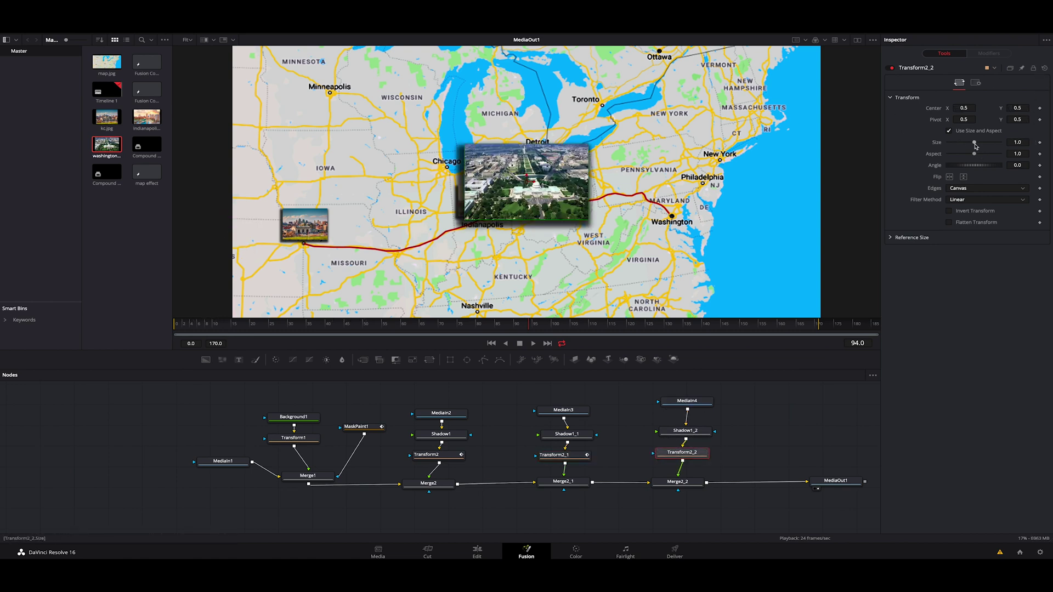
Step: Shrink the Washington photo to 0.34, place it onto Washington, and keyframe its size at frame 90
{"action": "left_click_drag", "start_coordinate": [974, 142], "coordinate": [957, 142]}
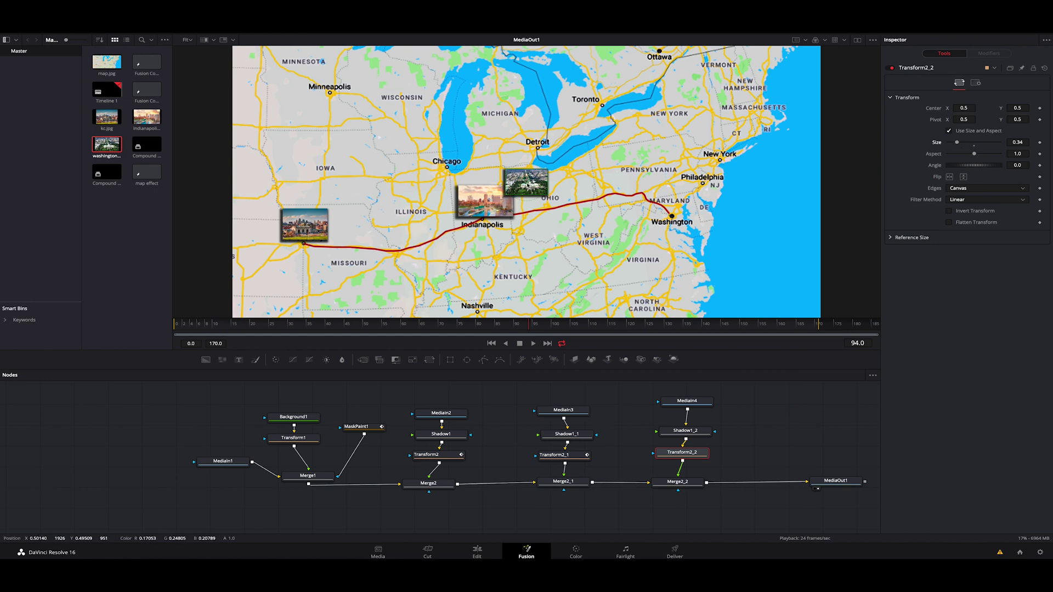
{"action": "left_click_drag", "start_coordinate": [528, 185], "coordinate": [676, 203]}
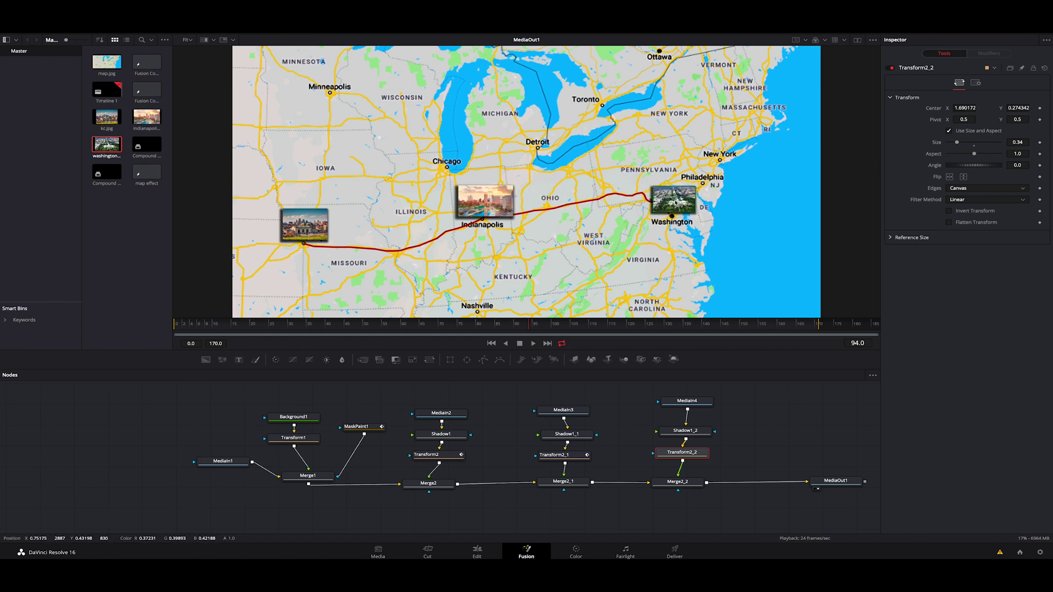
{"action": "key", "text": "Left"}
{"action": "key", "text": "Left"}
{"action": "key", "text": "Left"}
{"action": "key", "text": "Left"}
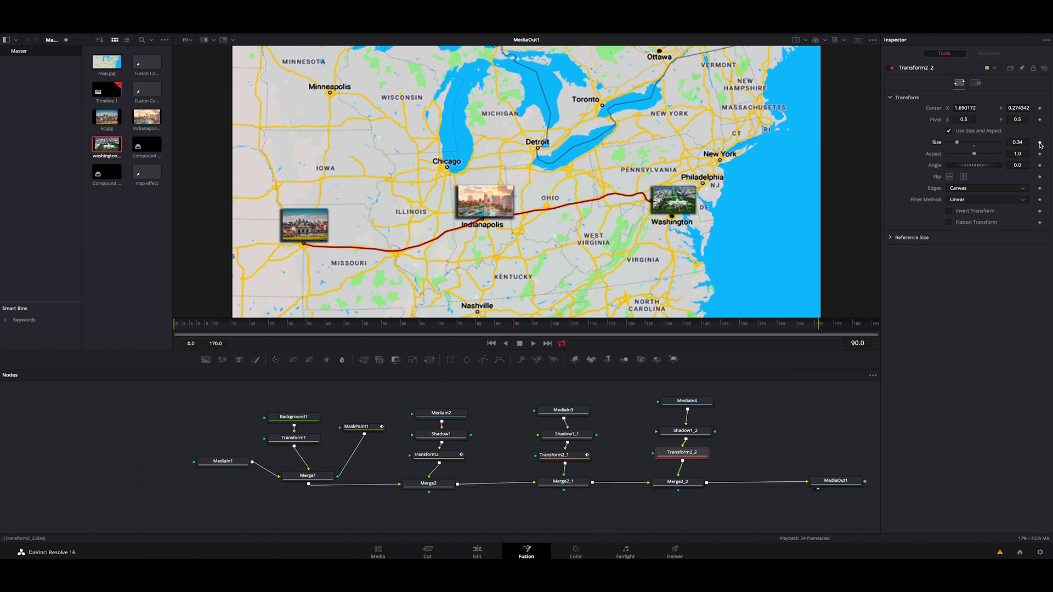
{"action": "left_click", "coordinate": [1039, 142]}
Step: Set size 0 at frame 88 and an overshoot to 0.41 before settling at 0.33
{"action": "key", "text": "Left"}
{"action": "key", "text": "Left"}
{"action": "left_click_drag", "start_coordinate": [957, 142], "coordinate": [940, 147]}
{"action": "key", "text": "Right"}
{"action": "key", "text": "Right"}
{"action": "key", "text": "Right"}
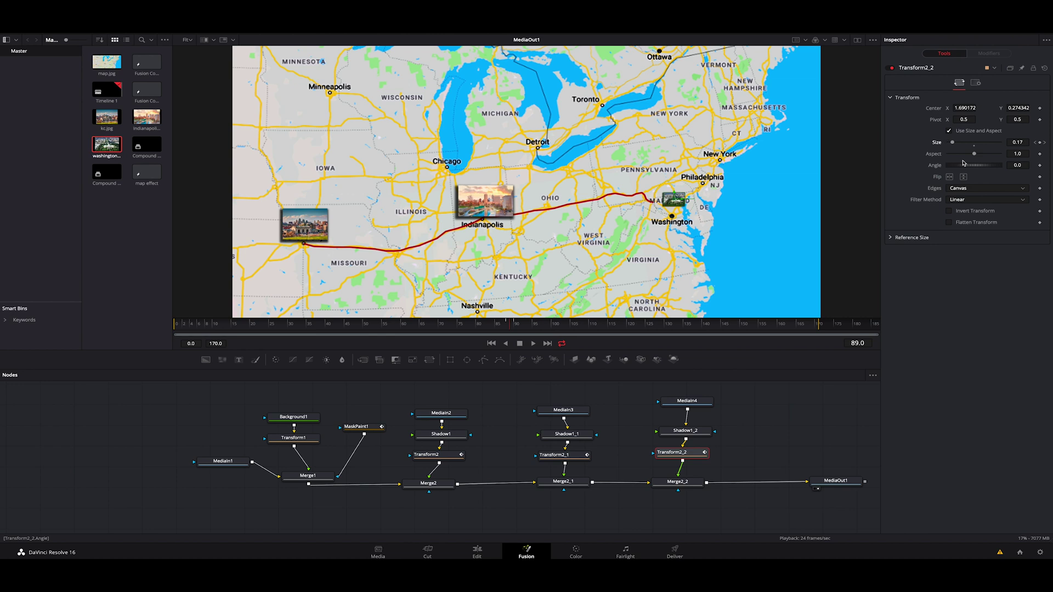
{"action": "key", "text": "Right"}
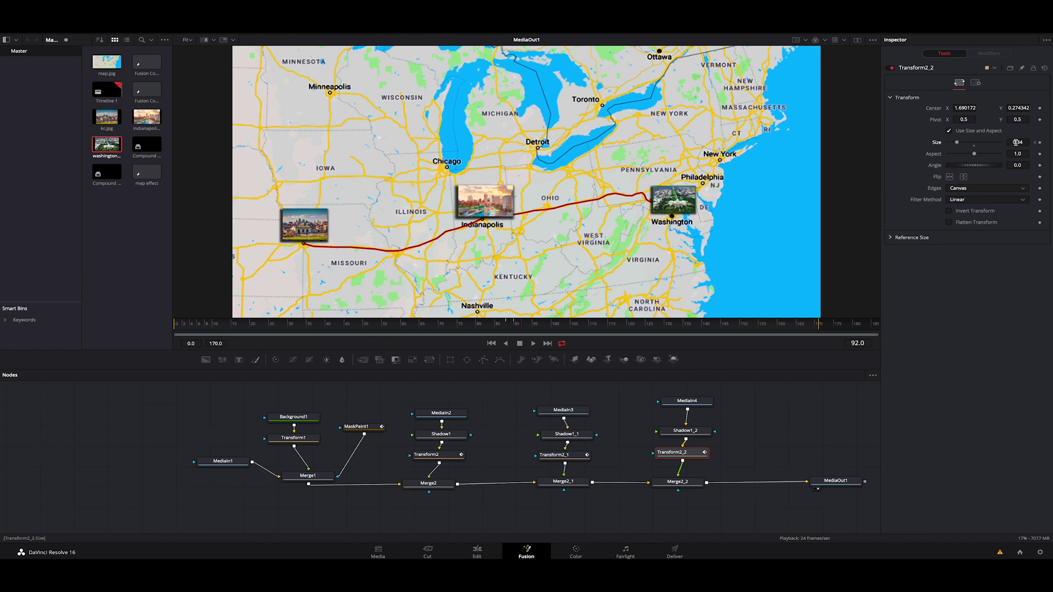
{"action": "left_click_drag", "start_coordinate": [1016, 142], "coordinate": [1016, 142]}
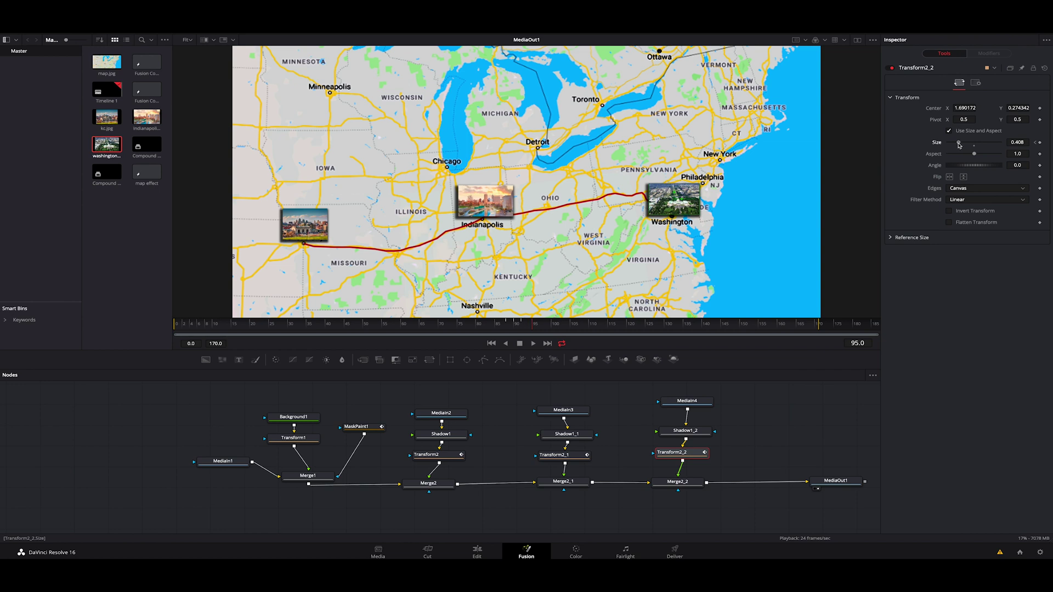
{"action": "left_click_drag", "start_coordinate": [958, 144], "coordinate": [956, 144]}
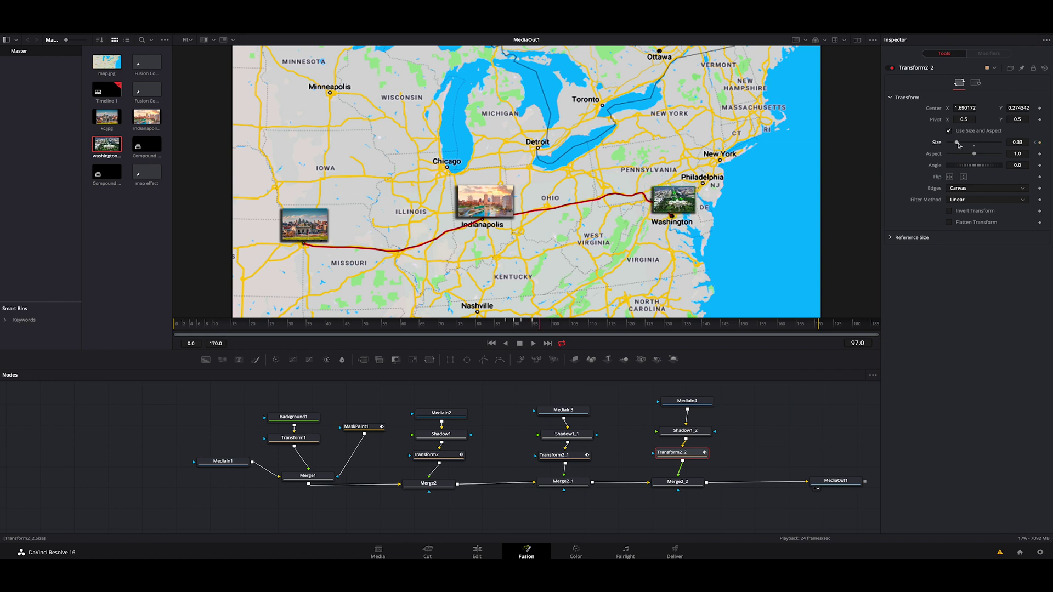
{"action": "left_click_drag", "start_coordinate": [958, 145], "coordinate": [961, 144]}
{"action": "left_click", "coordinate": [507, 327]}
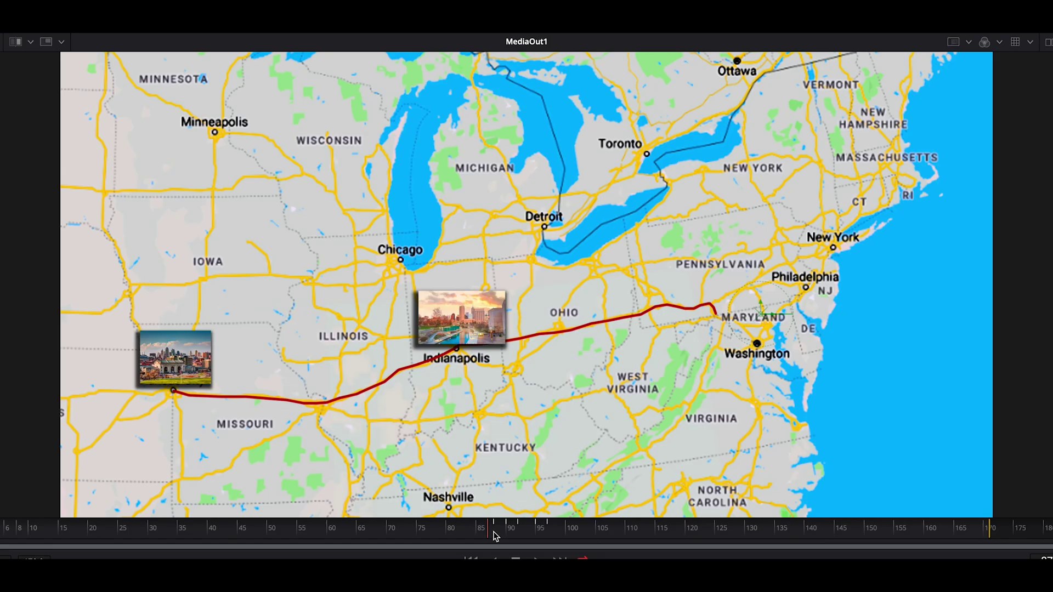